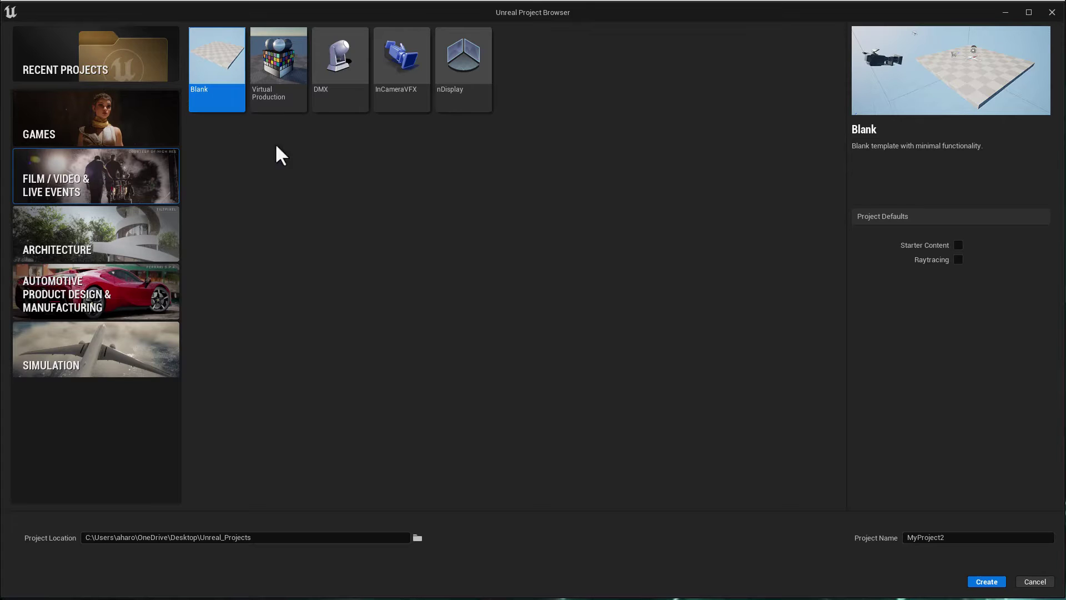
Step: Create a blank project named MM_Materials_Intro with Raytracing enabled
{"action": "left_click", "coordinate": [958, 259]}
{"action": "left_click", "coordinate": [966, 537]}
{"action": "left_click_drag", "start_coordinate": [966, 538], "coordinate": [907, 536]}
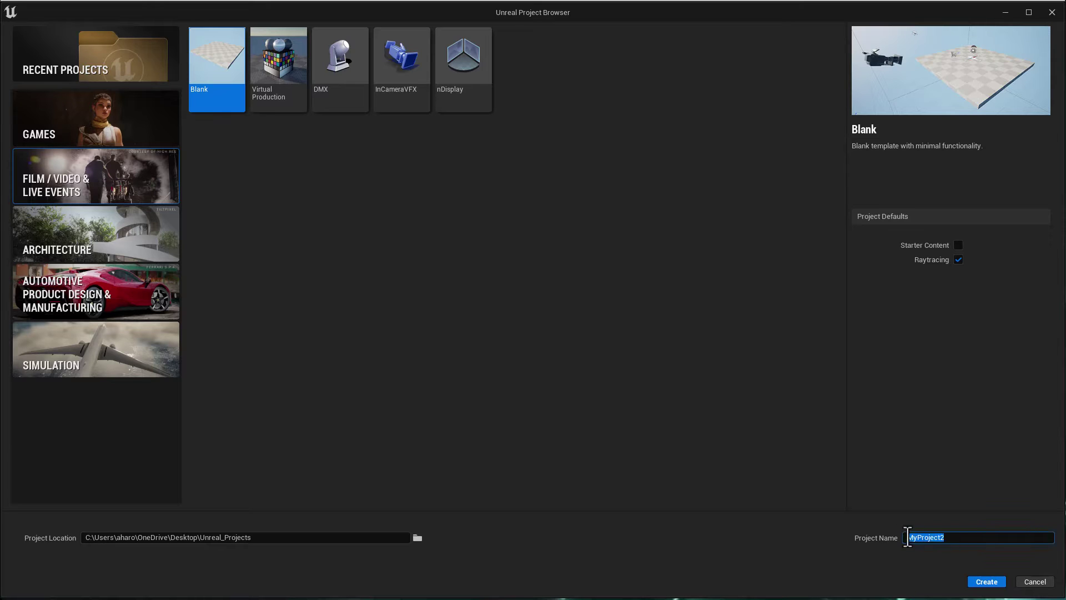
{"action": "type", "text": "MM_Materials_Intro"}
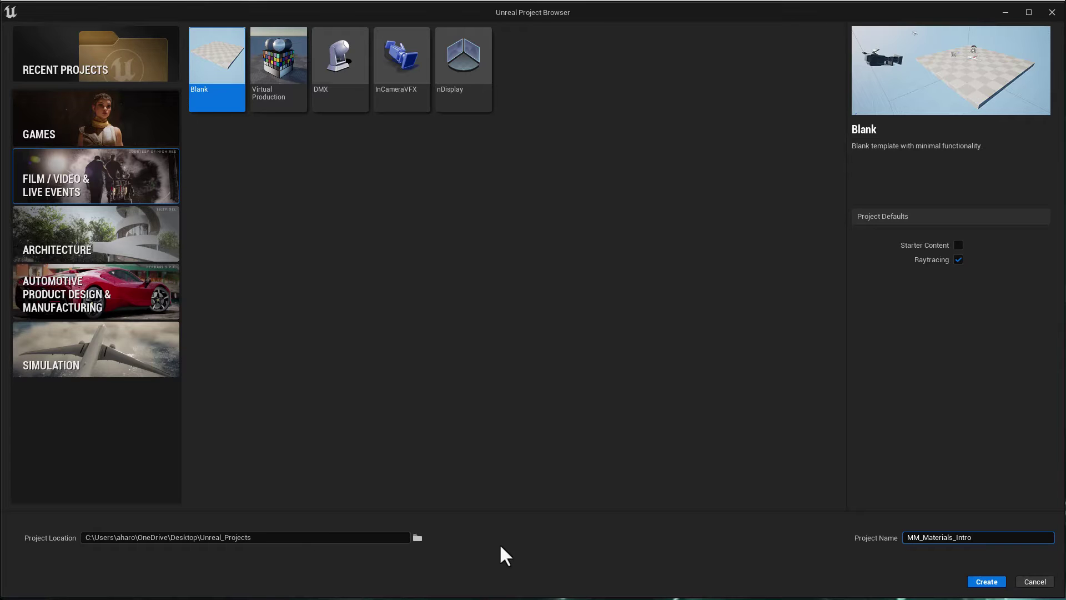
{"action": "left_click", "coordinate": [987, 582]}
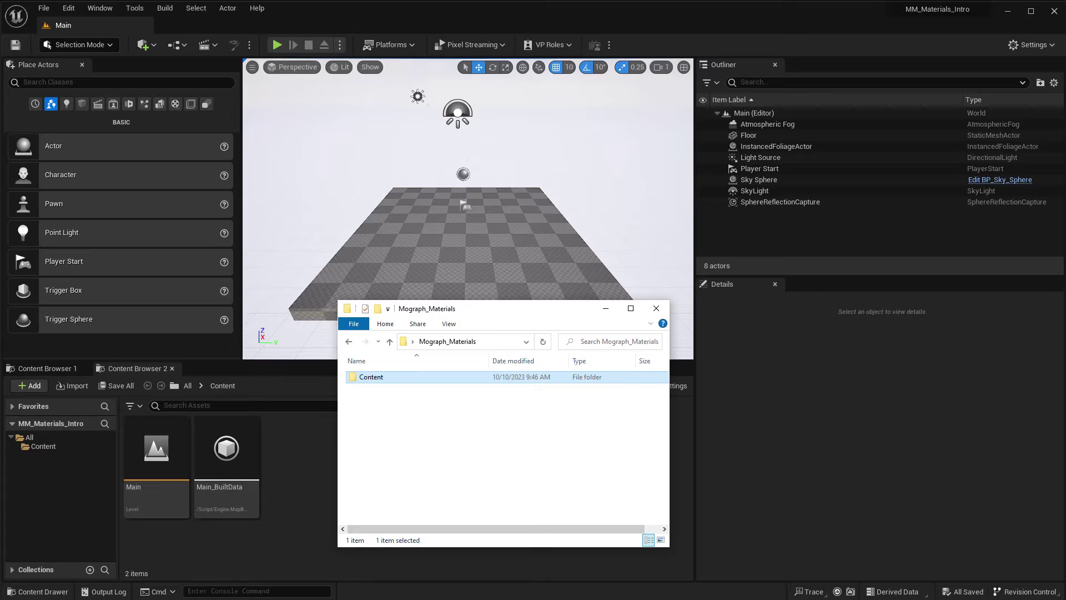
Step: Browse the pack's Content and Mograph_Materials folders, return to Content, and switch to the project folder window
{"action": "double_click", "coordinate": [372, 378]}
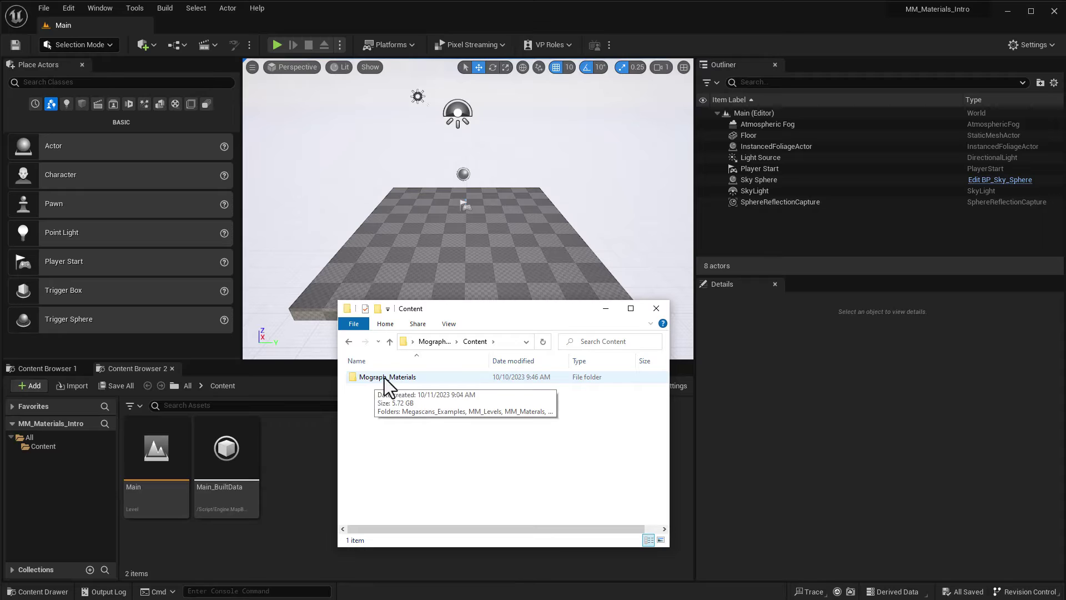
{"action": "double_click", "coordinate": [392, 377]}
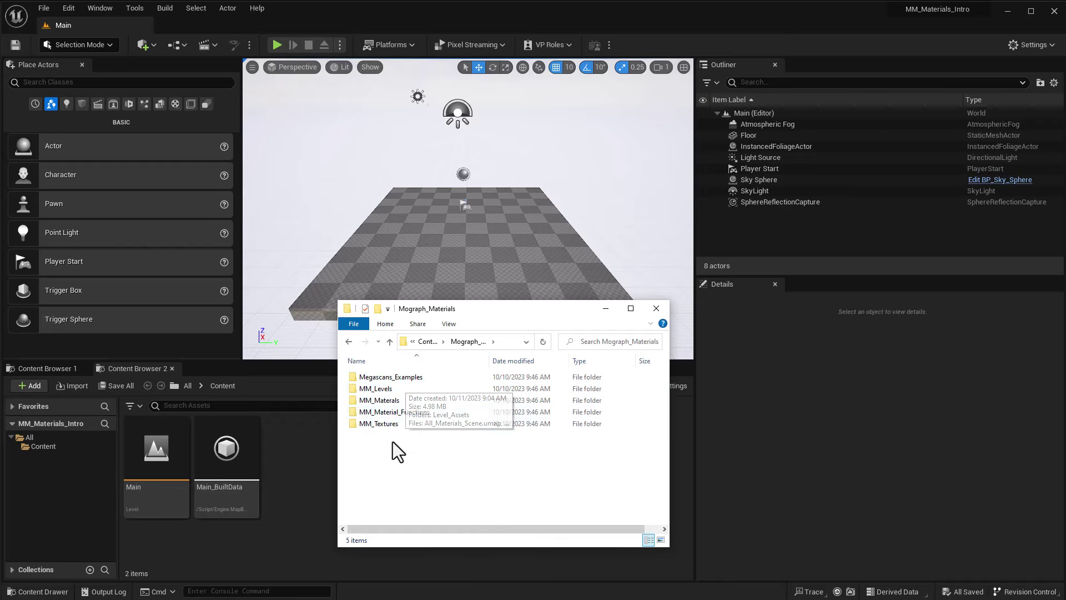
{"action": "left_click", "coordinate": [389, 342]}
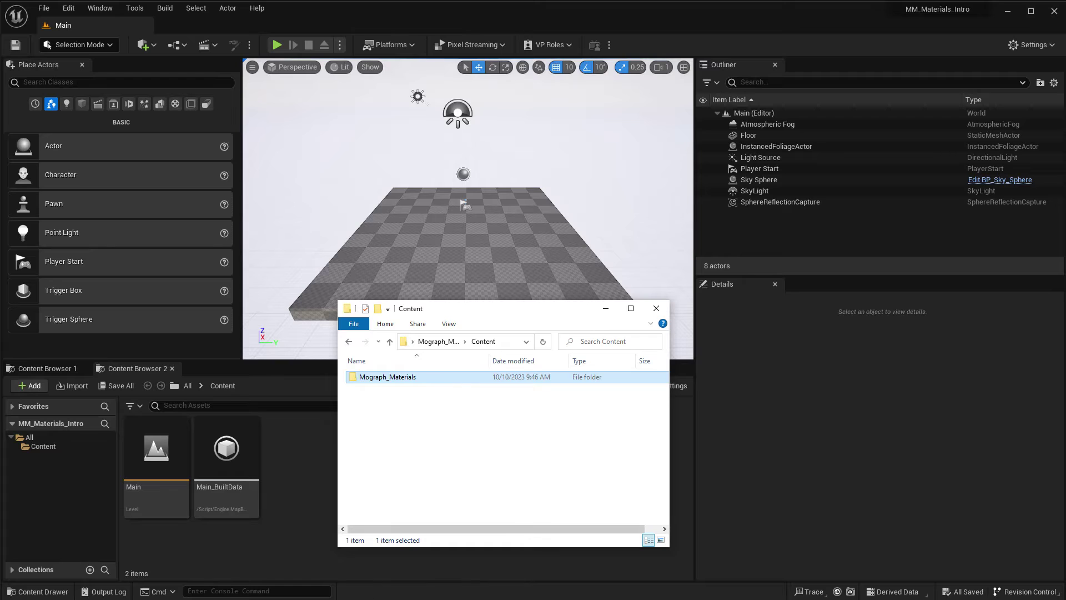
{"action": "key", "text": "alt+Tab"}
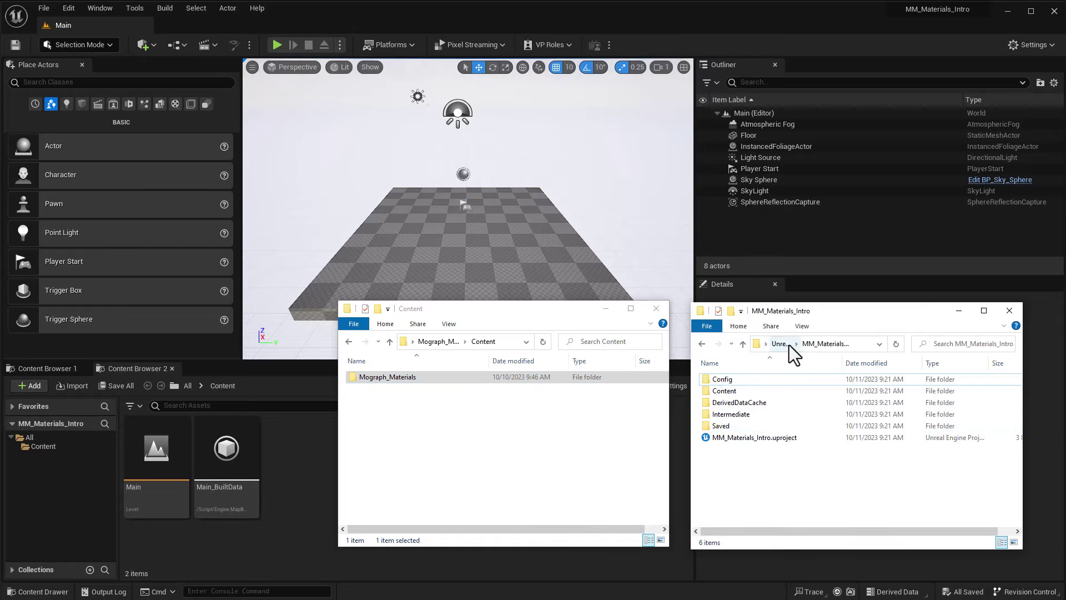
Step: Copy Mograph_Materials into the MM_Materials_Intro Content folder and return to Unreal
{"action": "double_click", "coordinate": [728, 392]}
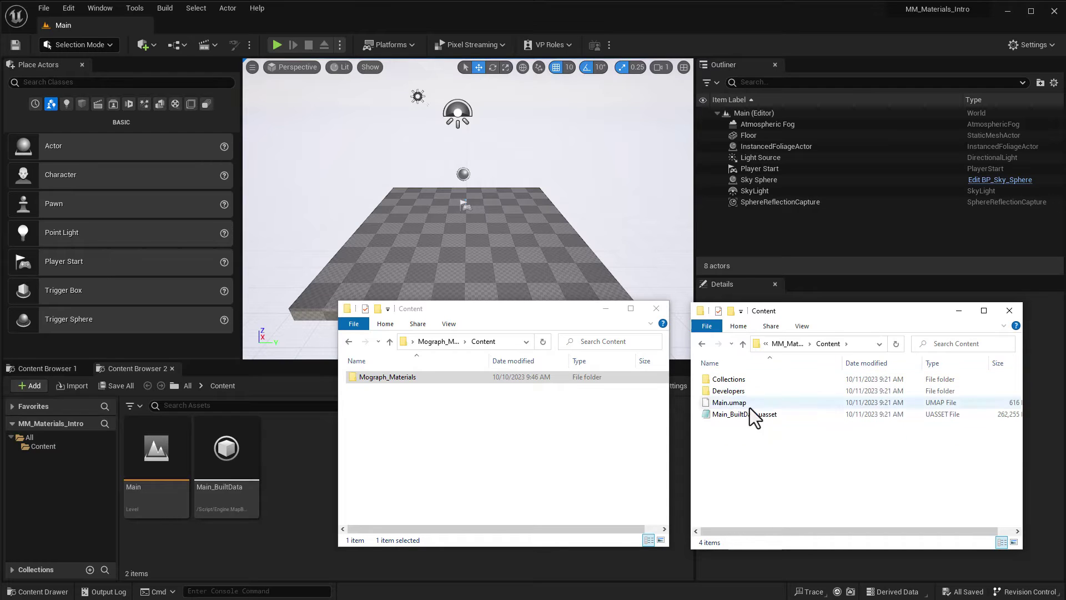
{"action": "left_click", "coordinate": [391, 382]}
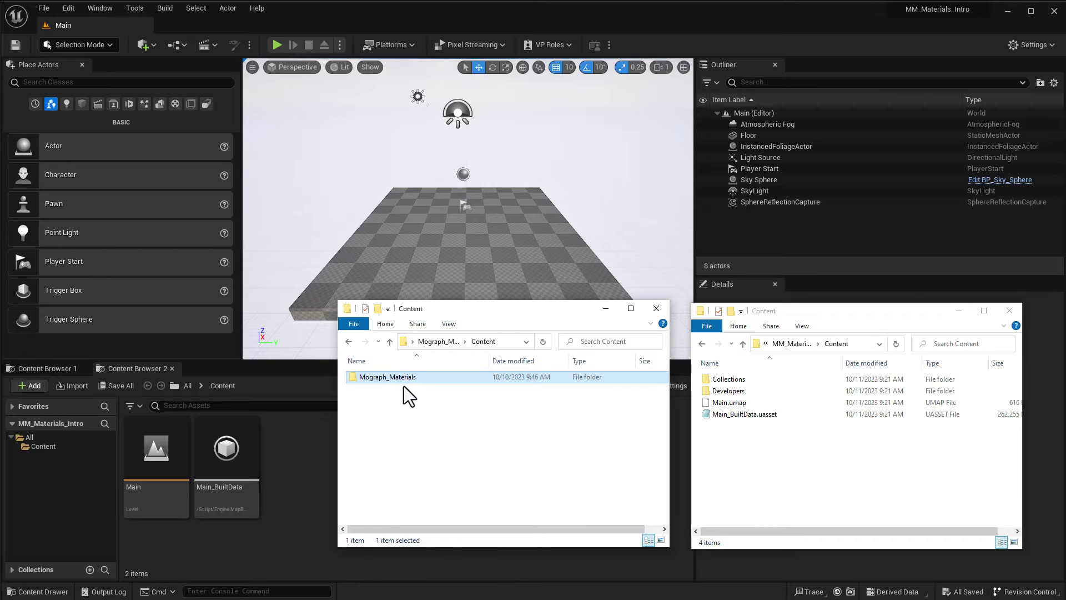
{"action": "left_click", "coordinate": [774, 471]}
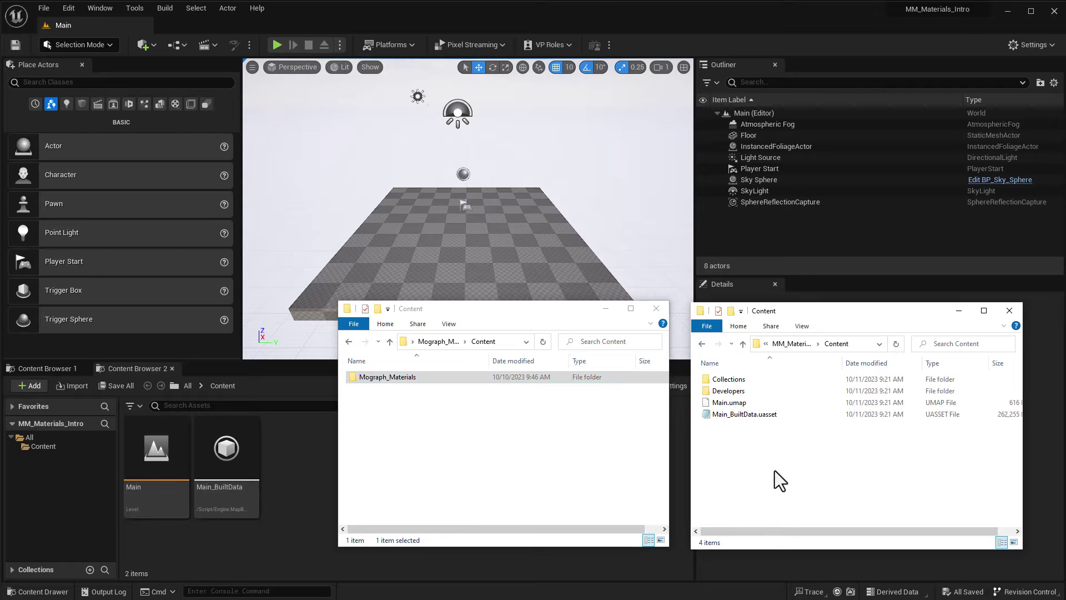
{"action": "key", "text": "ctrl+v"}
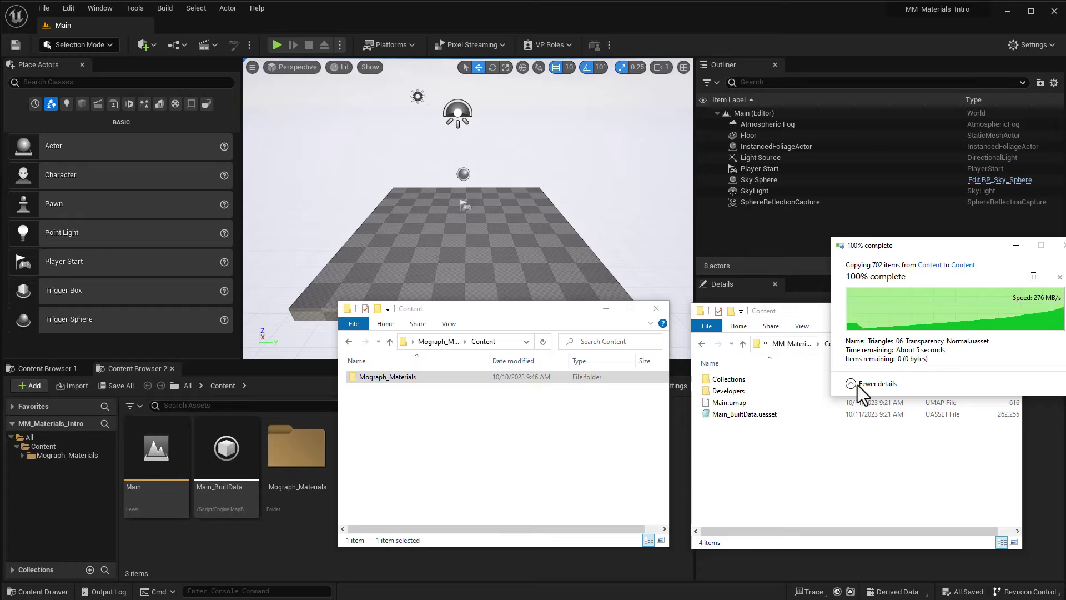
{"action": "left_click", "coordinate": [288, 541]}
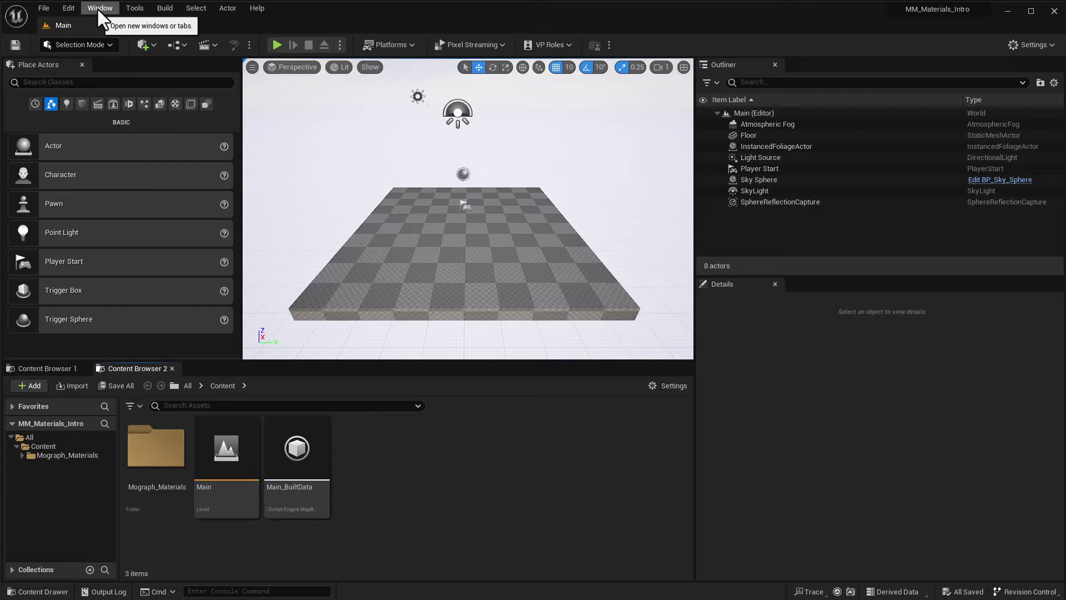
Step: In Project Settings, search 'ray trac' and enable Ray Traced Shadows
{"action": "left_click", "coordinate": [71, 8]}
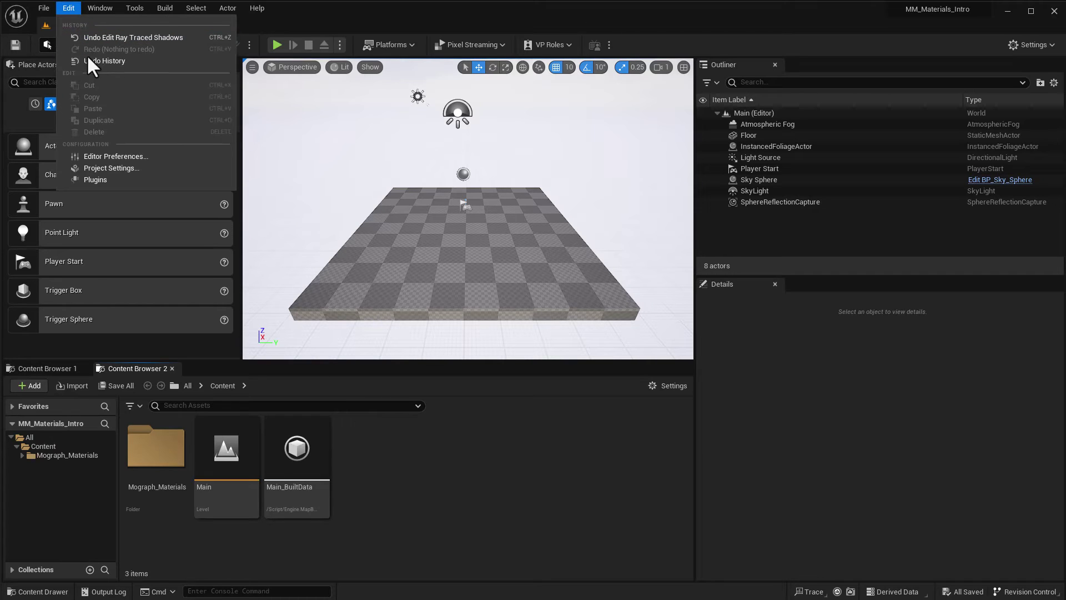
{"action": "left_click", "coordinate": [135, 167]}
{"action": "left_click", "coordinate": [298, 87]}
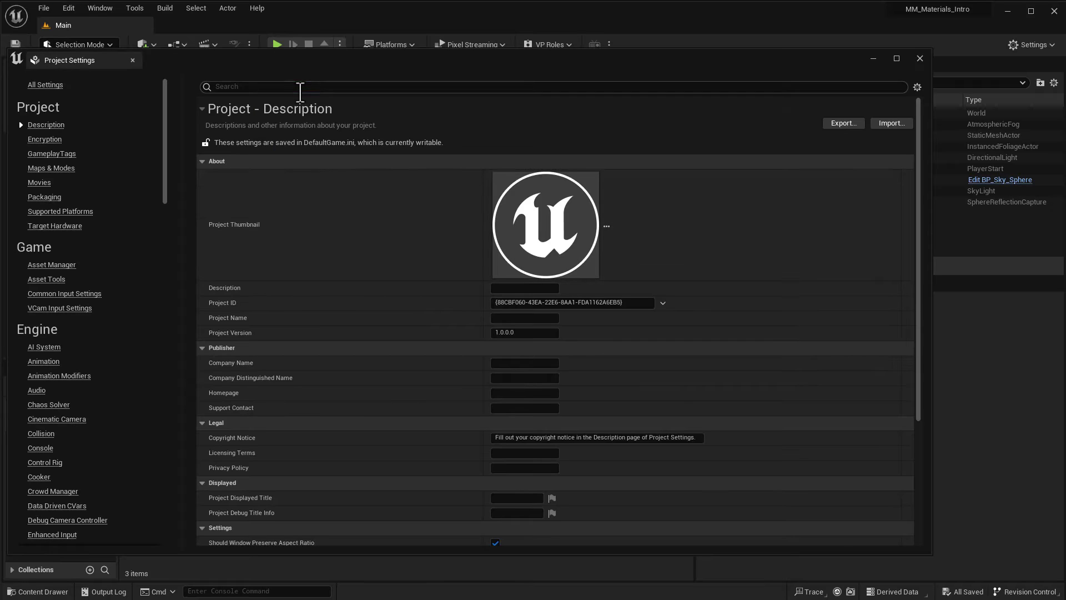
{"action": "type", "text": "ray trac"}
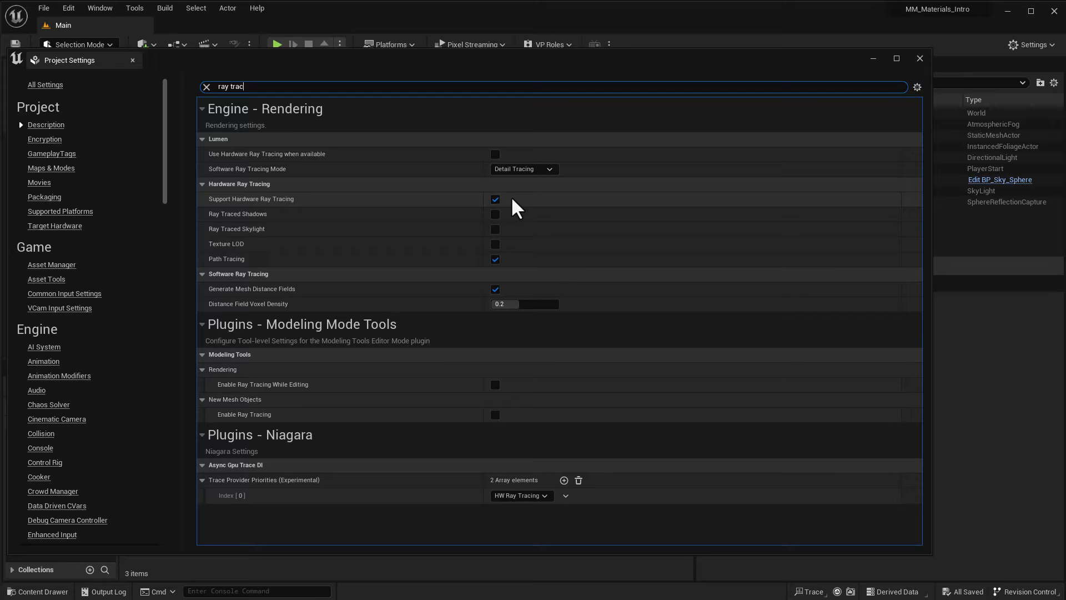
{"action": "left_click", "coordinate": [492, 213]}
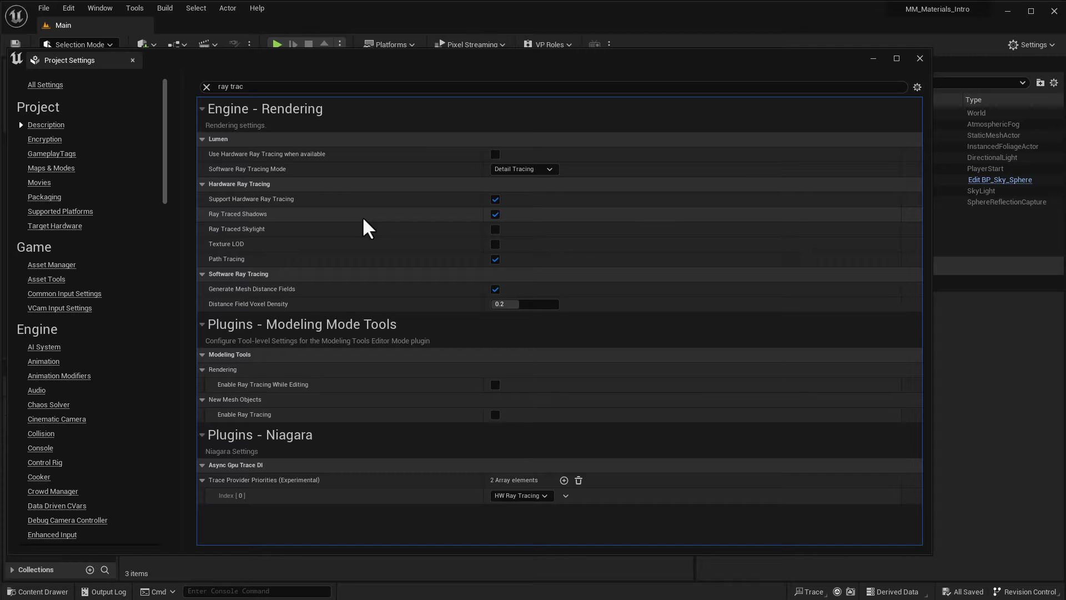
{"action": "left_click", "coordinate": [262, 89]}
Step: Search 'Clear coat' and enable Clear Coat Enable Second Normal
{"action": "type", "text": "Clear"}
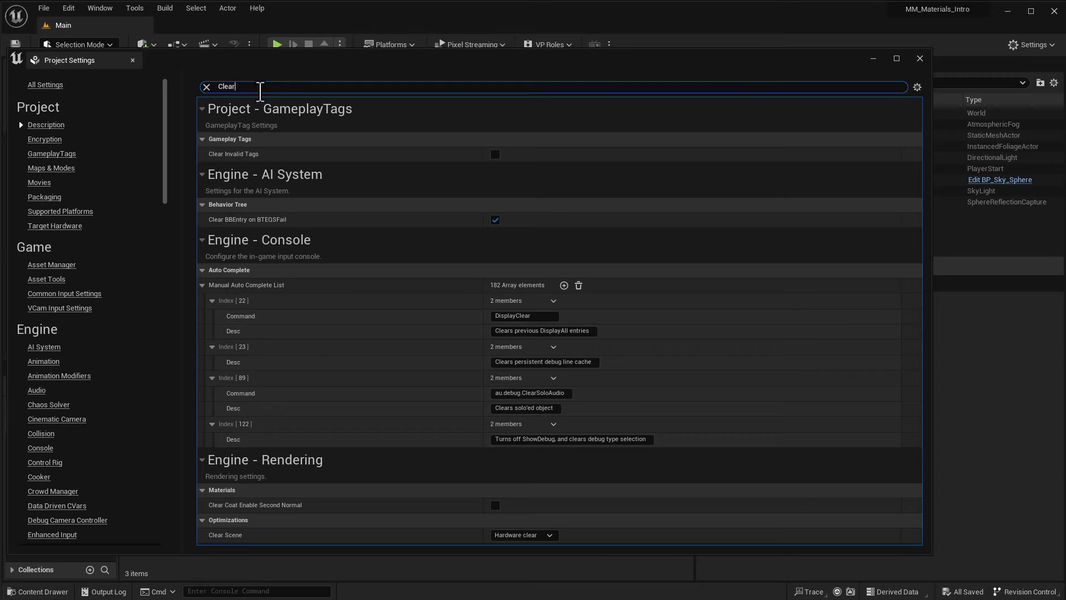
{"action": "type", "text": " coat"}
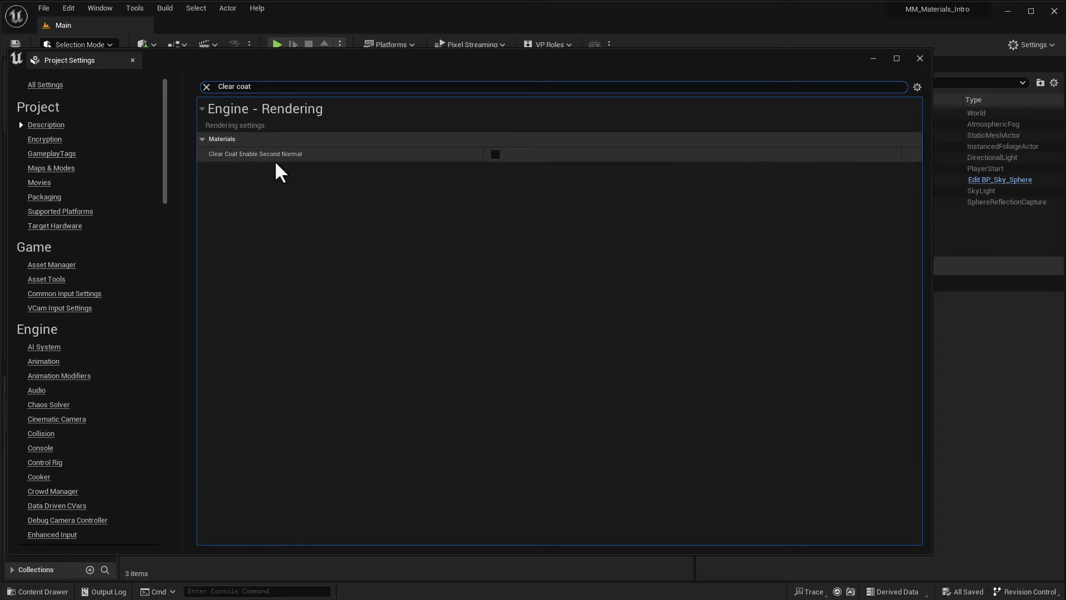
{"action": "left_click", "coordinate": [495, 156]}
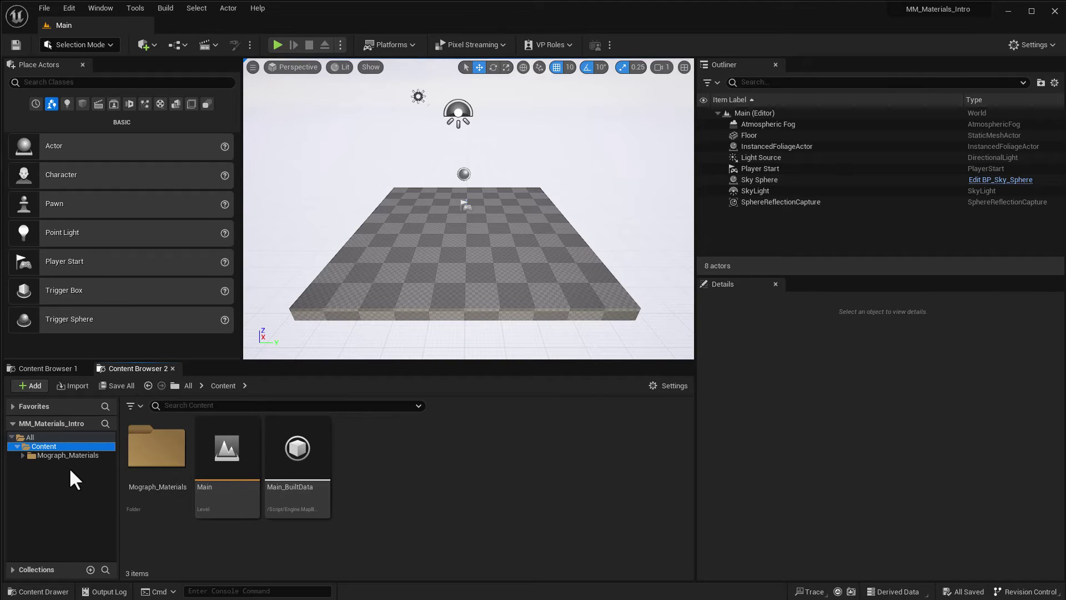
Step: Expand Mograph_Materials and look inside Megascans_Examples > Surfaces
{"action": "left_click", "coordinate": [49, 455]}
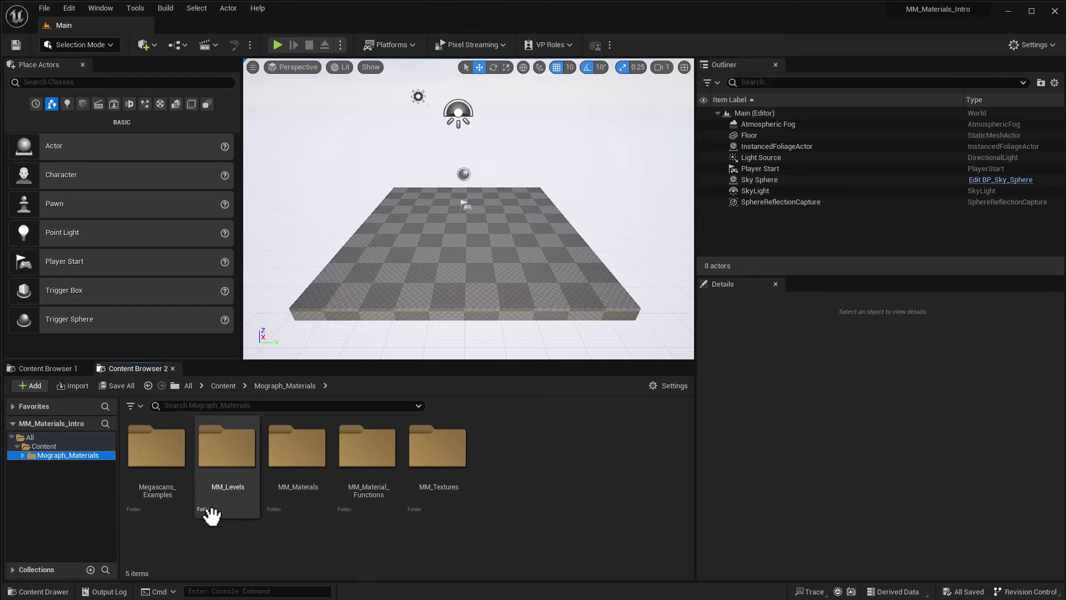
{"action": "left_click", "coordinate": [152, 460]}
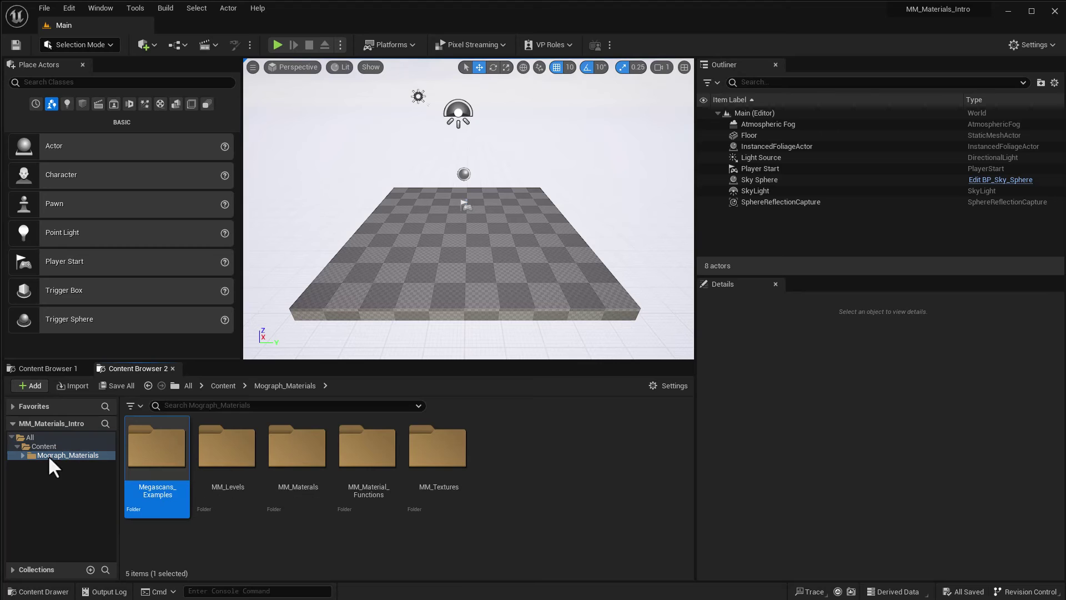
{"action": "left_click", "coordinate": [21, 454]}
{"action": "left_click", "coordinate": [69, 464]}
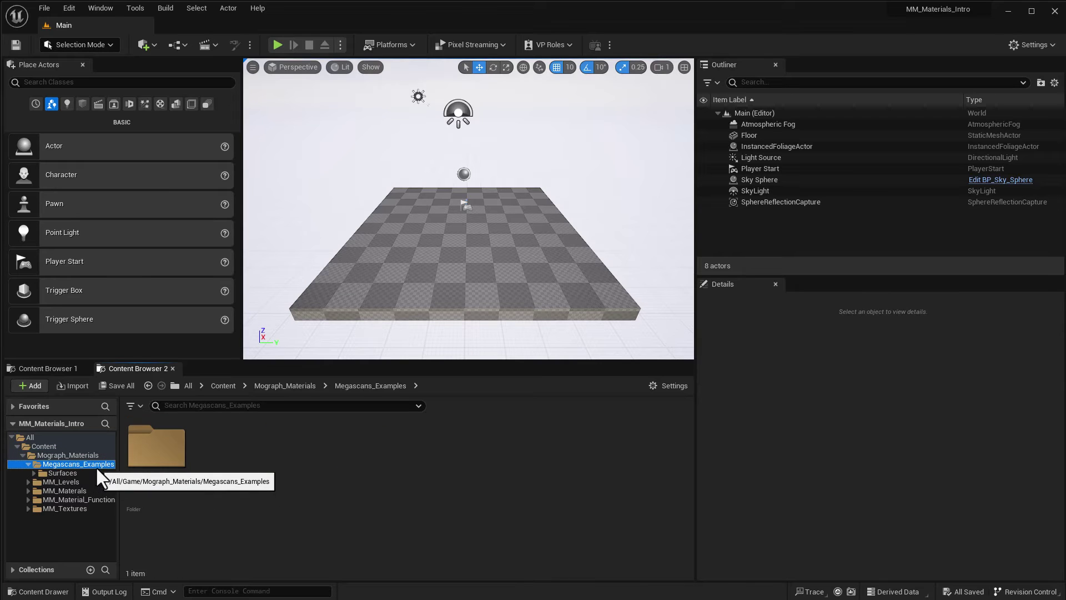
{"action": "double_click", "coordinate": [155, 448]}
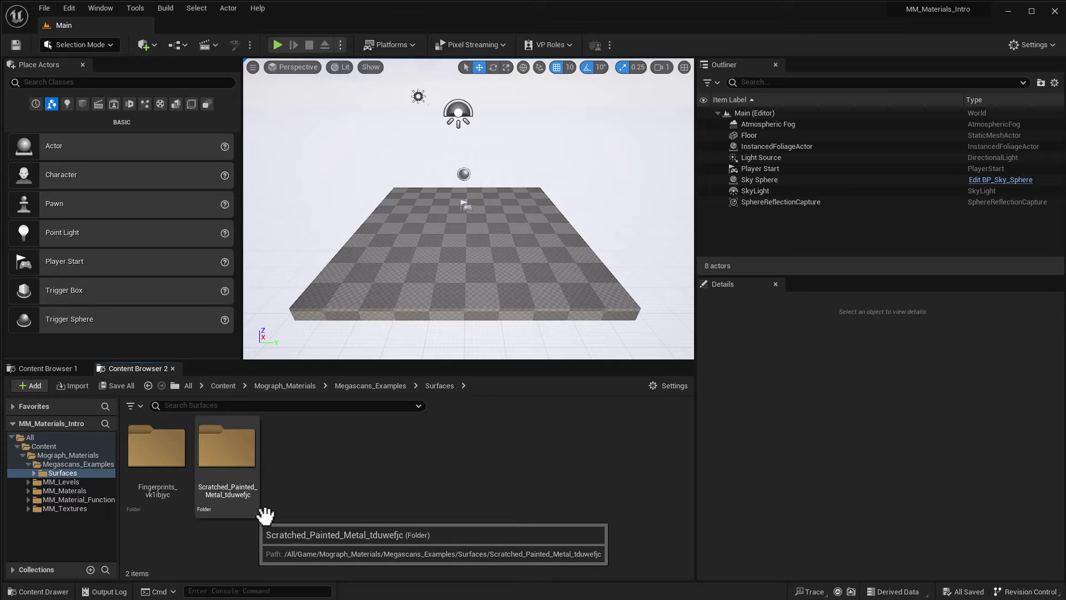
Step: Collapse Megascans_Examples, go to MM_Levels, and open the All_Materials_Scene level
{"action": "left_click", "coordinate": [26, 464]}
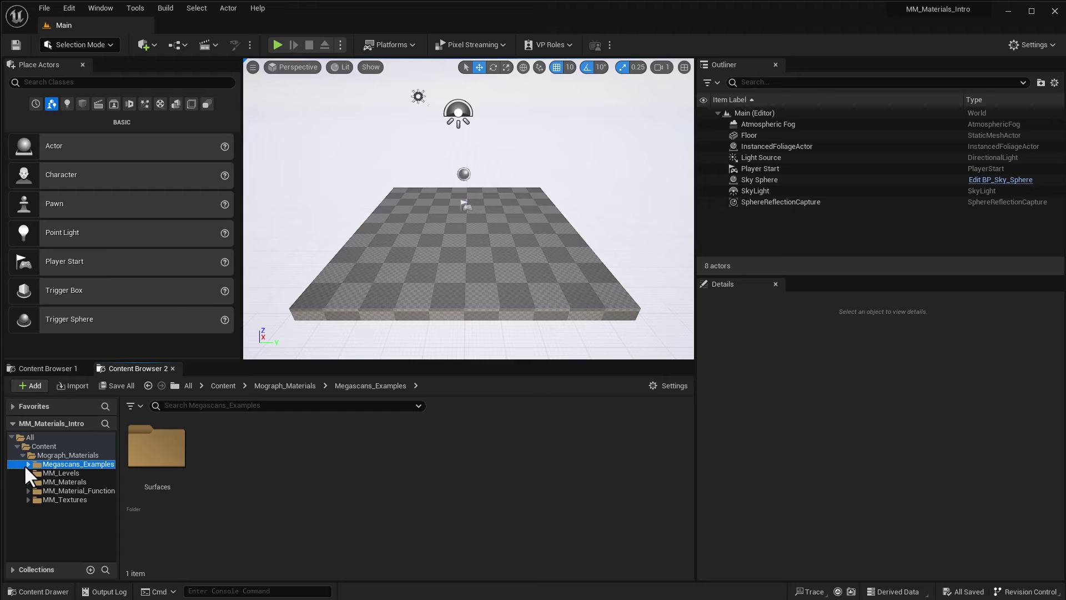
{"action": "left_click", "coordinate": [44, 473]}
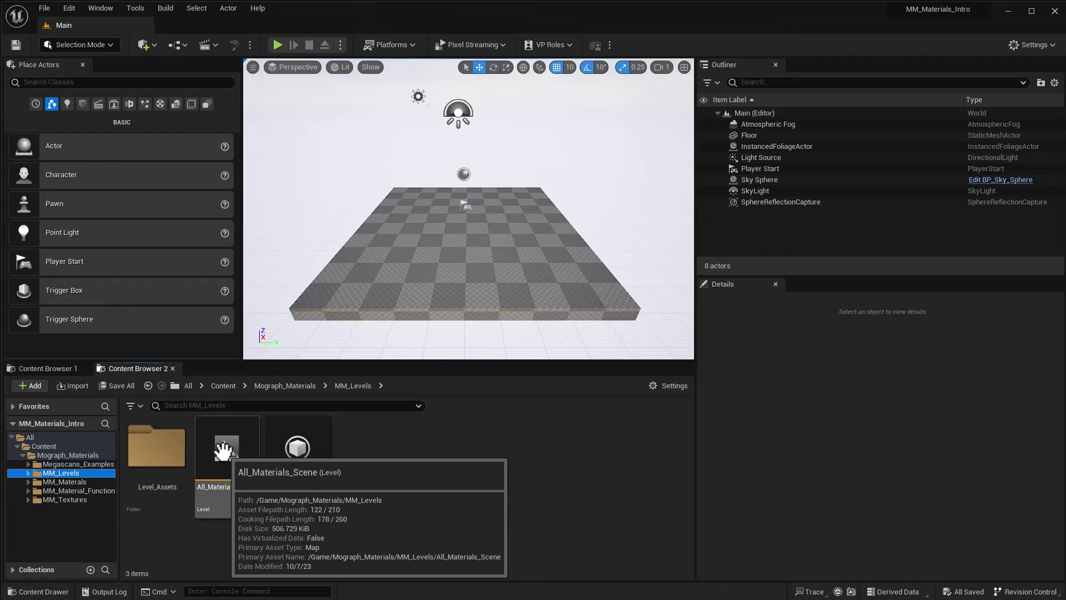
{"action": "double_click", "coordinate": [223, 451]}
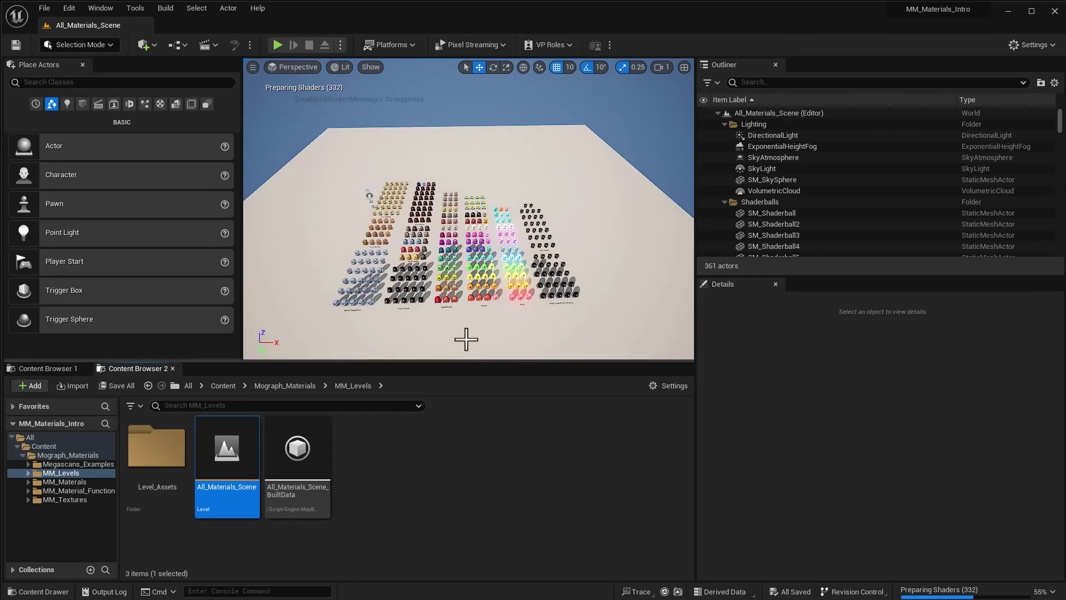
Step: Fly the camera over the shaderball grid, past the glass rows to the pink and purple rows
{"action": "scroll", "coordinate": [443, 253], "scroll_direction": "up", "scroll_amount": 1}
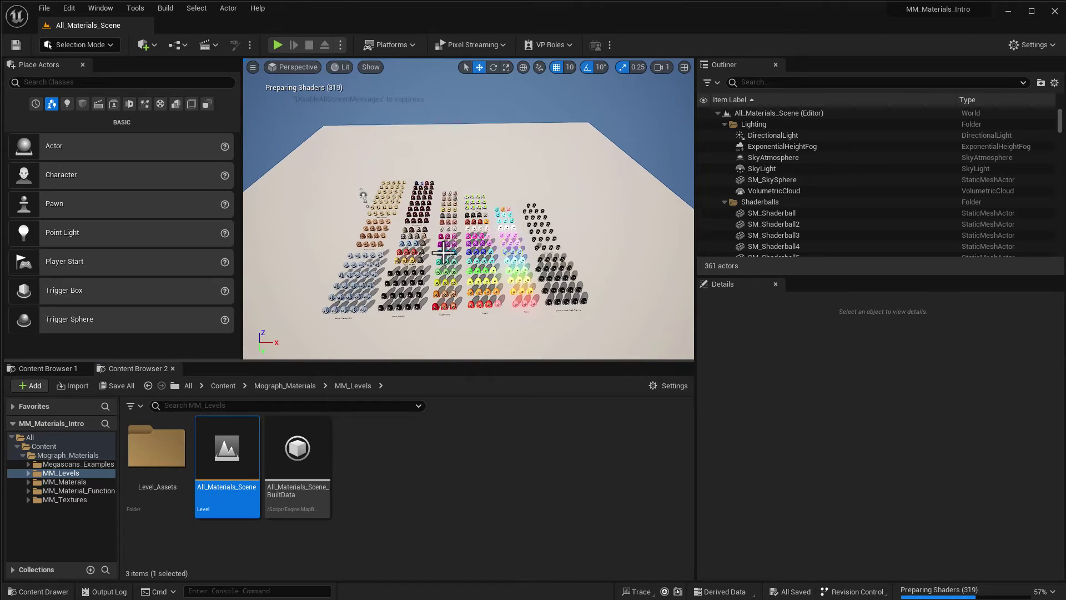
{"action": "left_click_drag", "start_coordinate": [443, 252], "coordinate": [464, 161]}
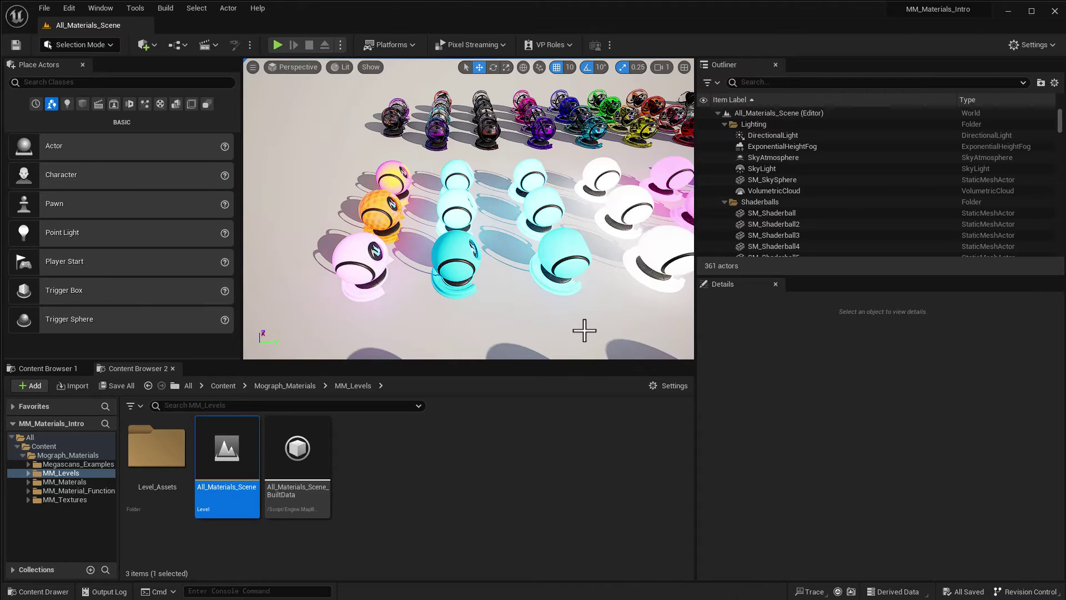
{"action": "right_click_drag", "start_coordinate": [524, 253], "coordinate": [524, 253]}
{"action": "right_click_drag", "start_coordinate": [277, 332], "coordinate": [277, 332]}
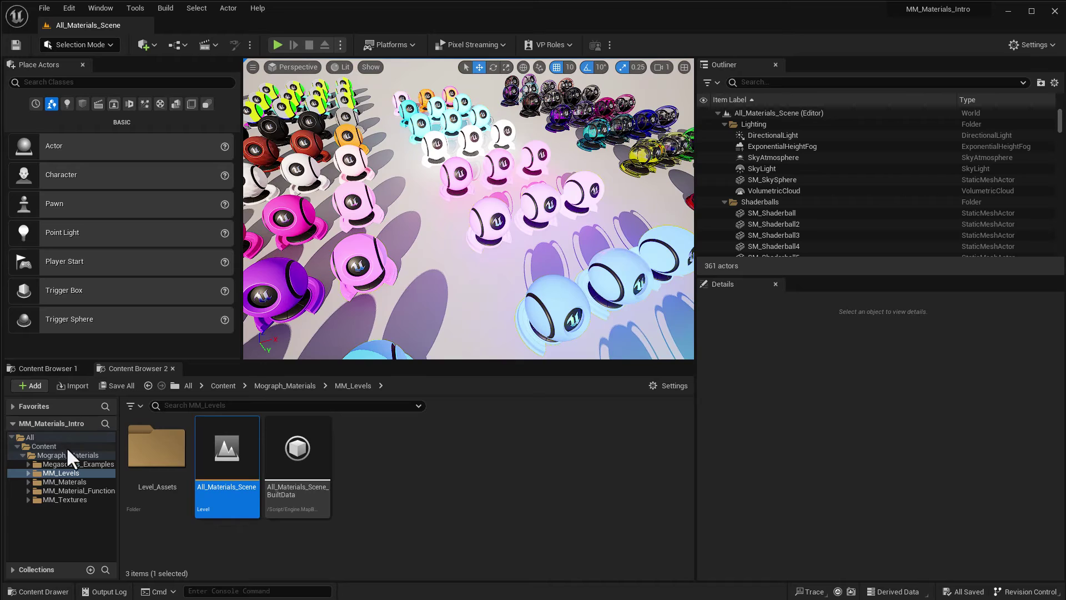
Step: Expand MM_Materials and select the 00_Master_Materials folder
{"action": "left_click", "coordinate": [64, 482]}
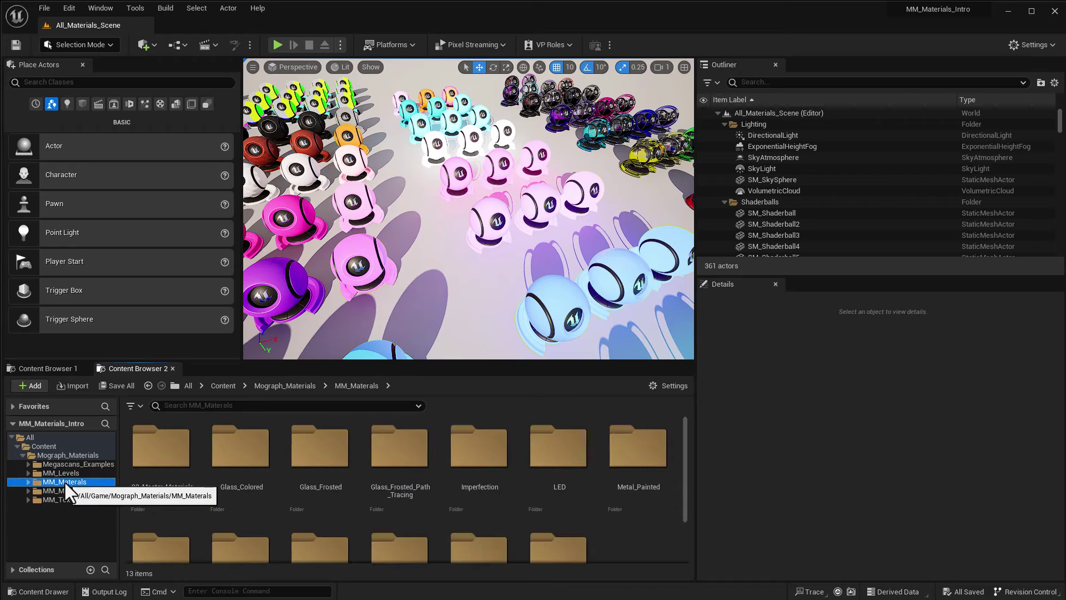
{"action": "left_click", "coordinate": [28, 481]}
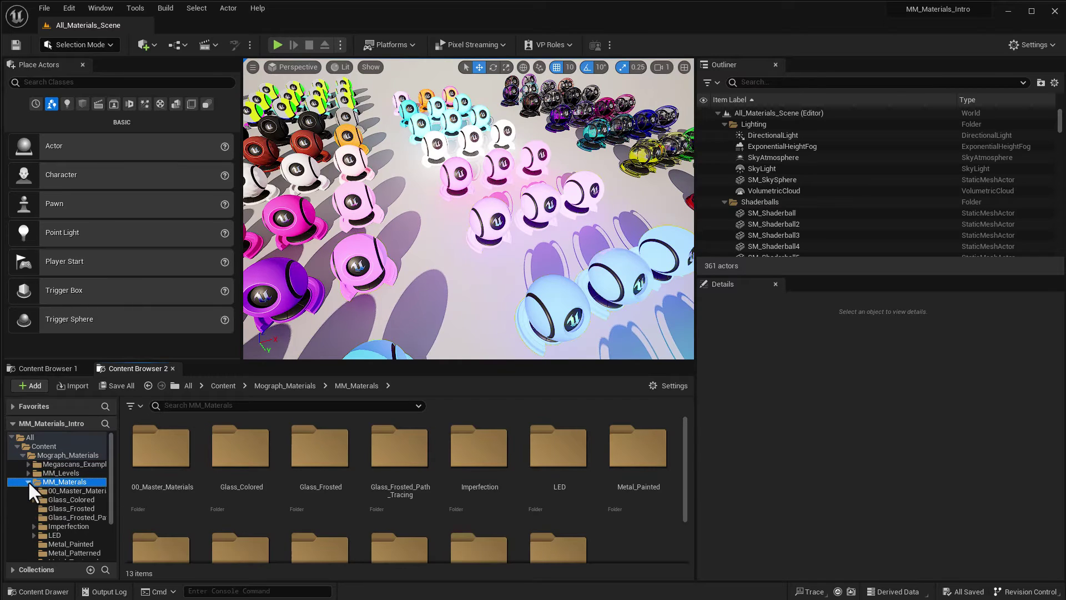
{"action": "left_click", "coordinate": [83, 491]}
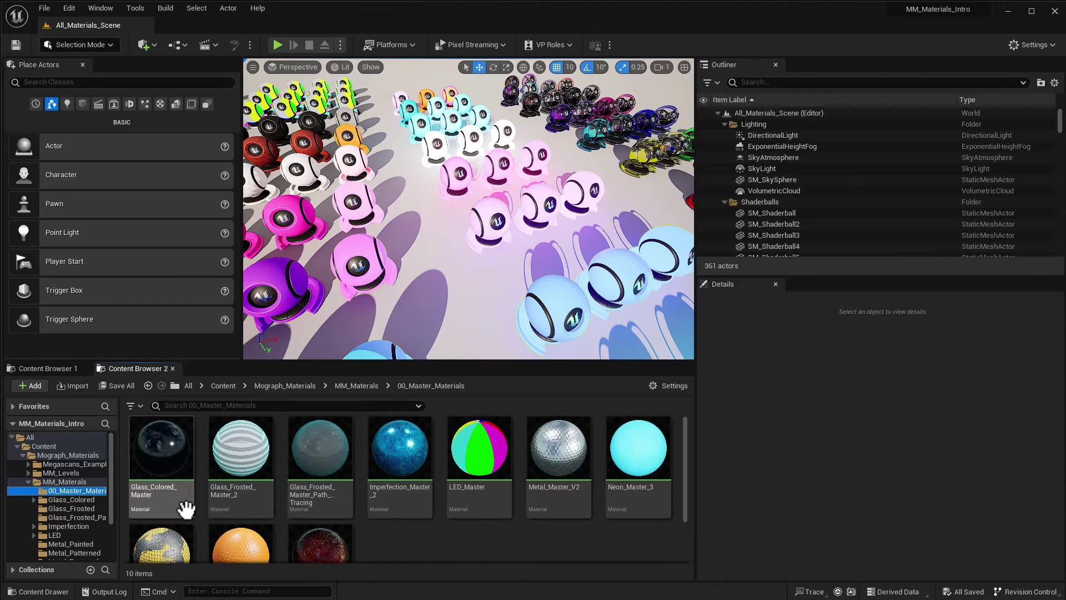
Step: Scroll through Glass_Colored and Glass_Frosted, then select Glass_Frosted_Path_Tracing
{"action": "left_click", "coordinate": [68, 500]}
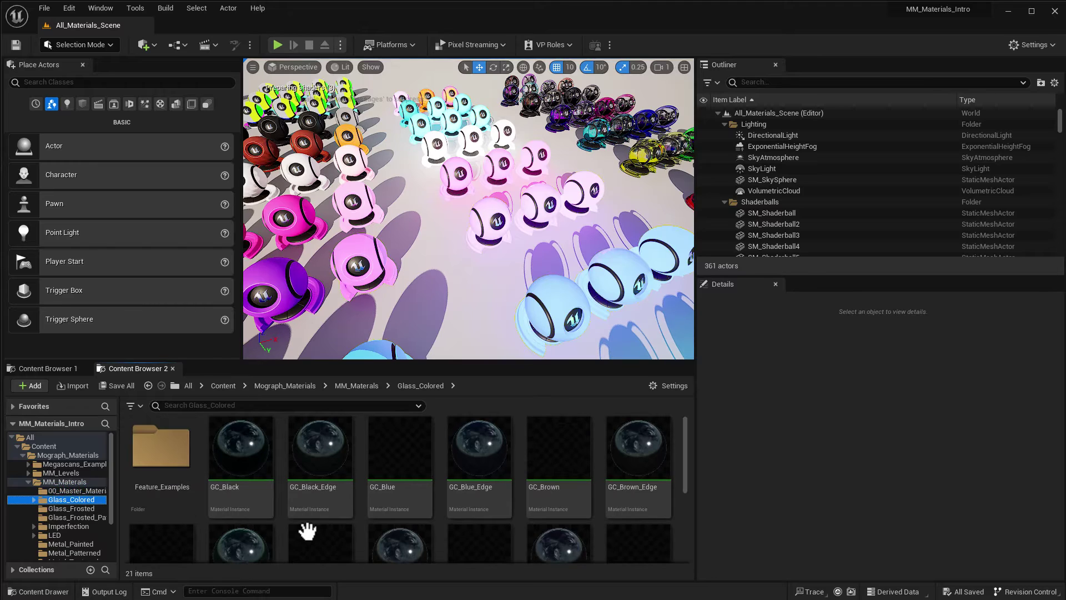
{"action": "scroll", "coordinate": [411, 527], "scroll_direction": "down", "scroll_amount": 1}
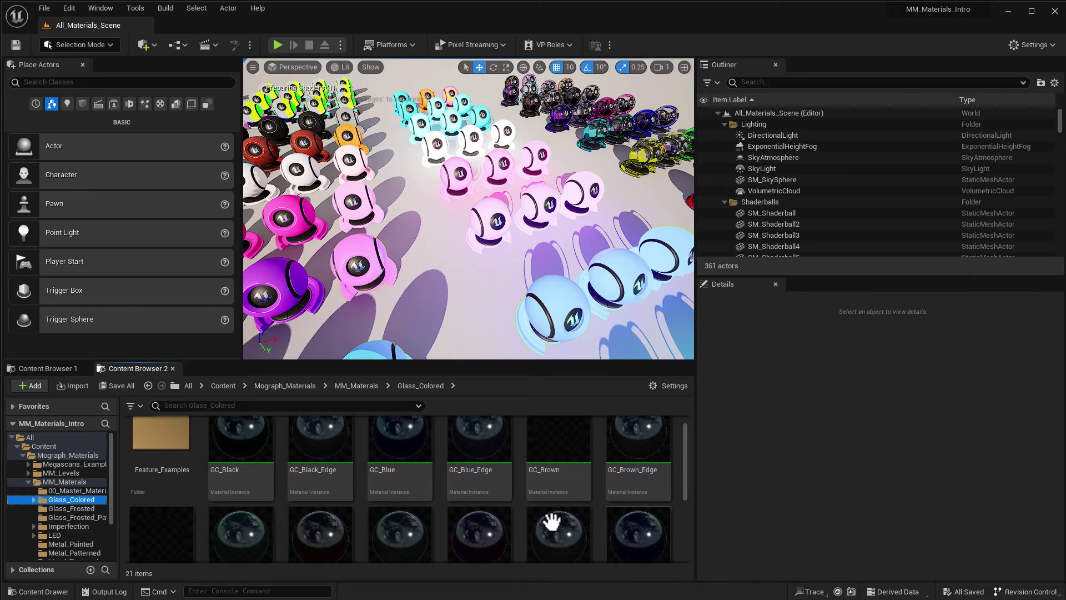
{"action": "scroll", "coordinate": [468, 509], "scroll_direction": "down", "scroll_amount": 2}
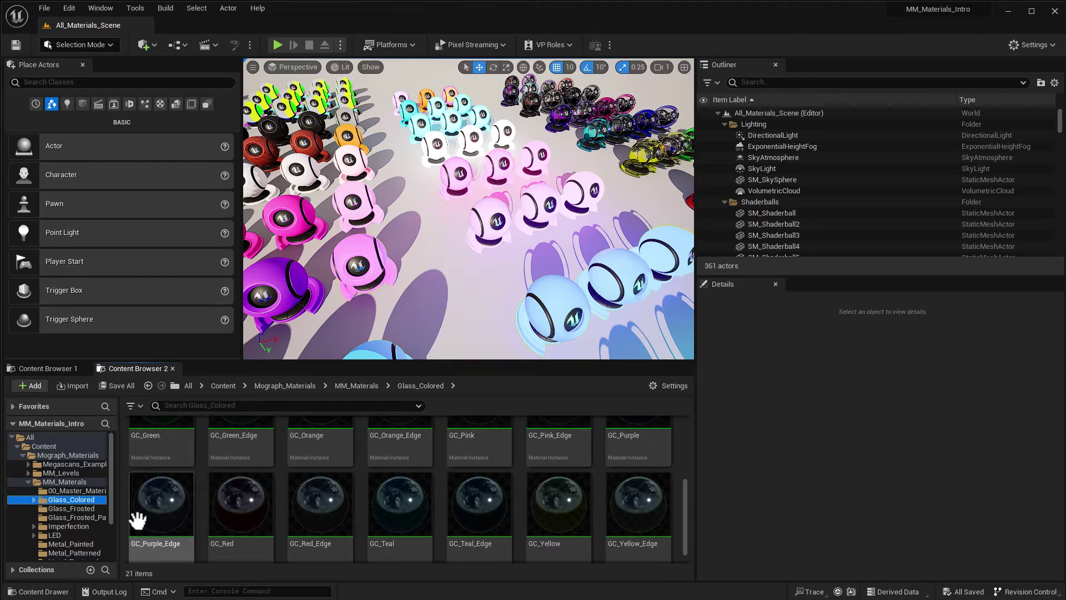
{"action": "left_click", "coordinate": [55, 509]}
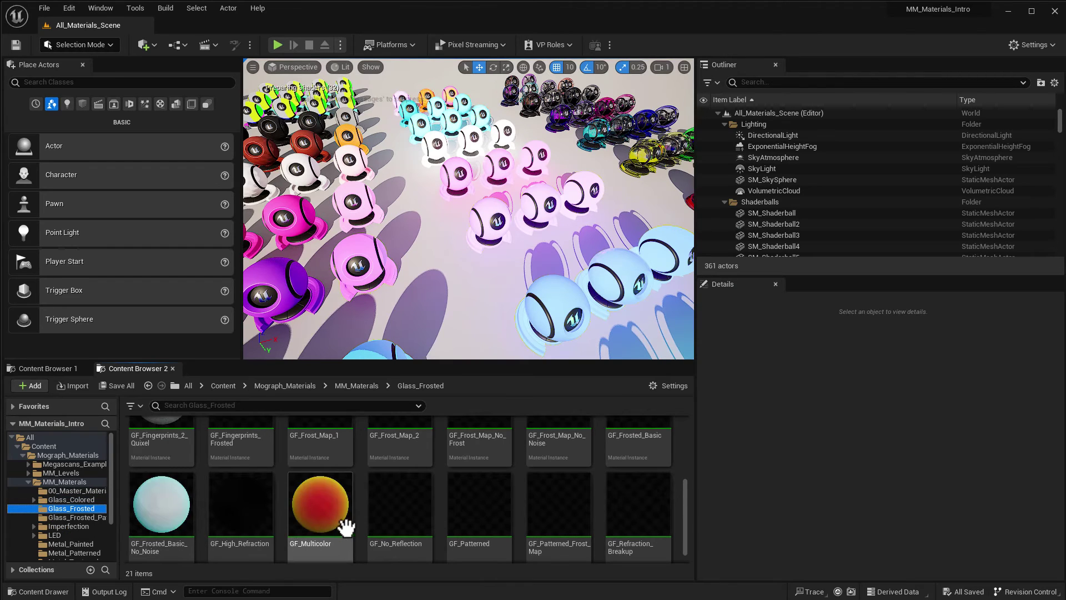
{"action": "scroll", "coordinate": [288, 506], "scroll_direction": "up", "scroll_amount": 2}
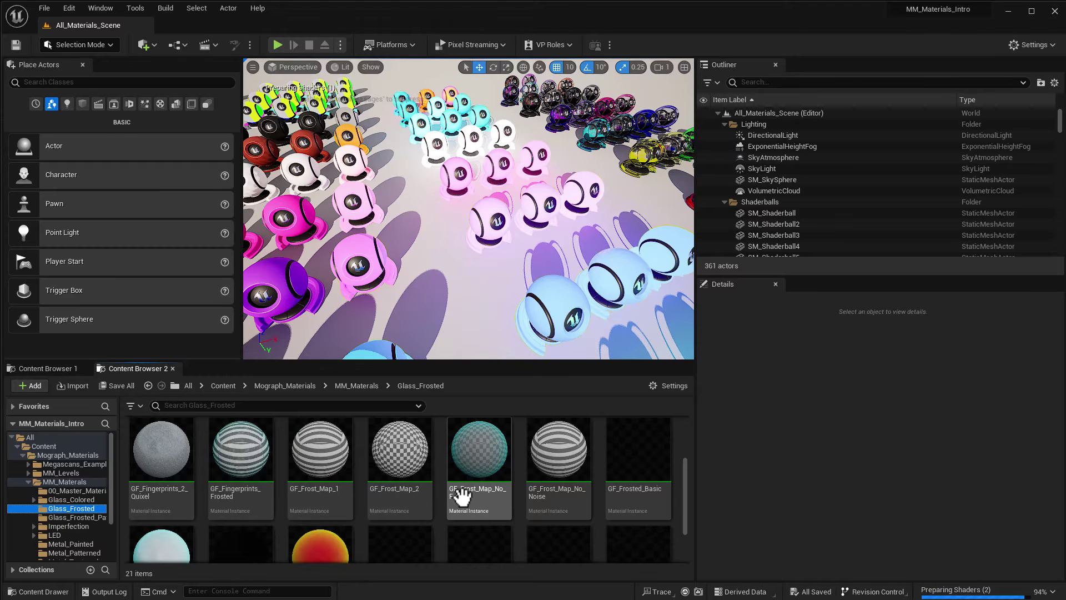
{"action": "scroll", "coordinate": [422, 495], "scroll_direction": "down", "scroll_amount": 2}
{"action": "scroll", "coordinate": [344, 492], "scroll_direction": "up", "scroll_amount": 2}
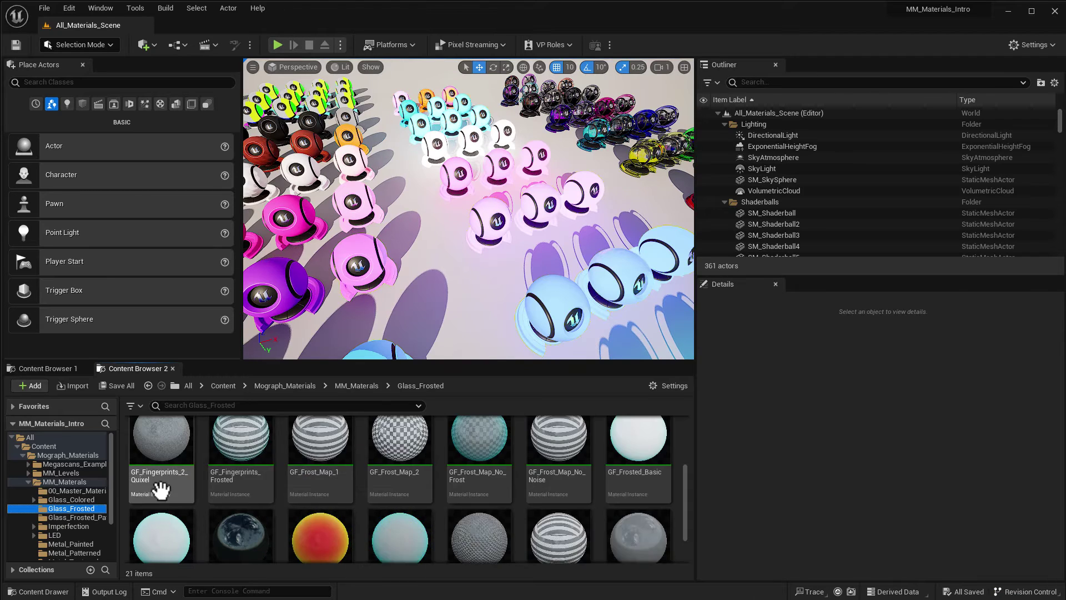
{"action": "left_click", "coordinate": [83, 517]}
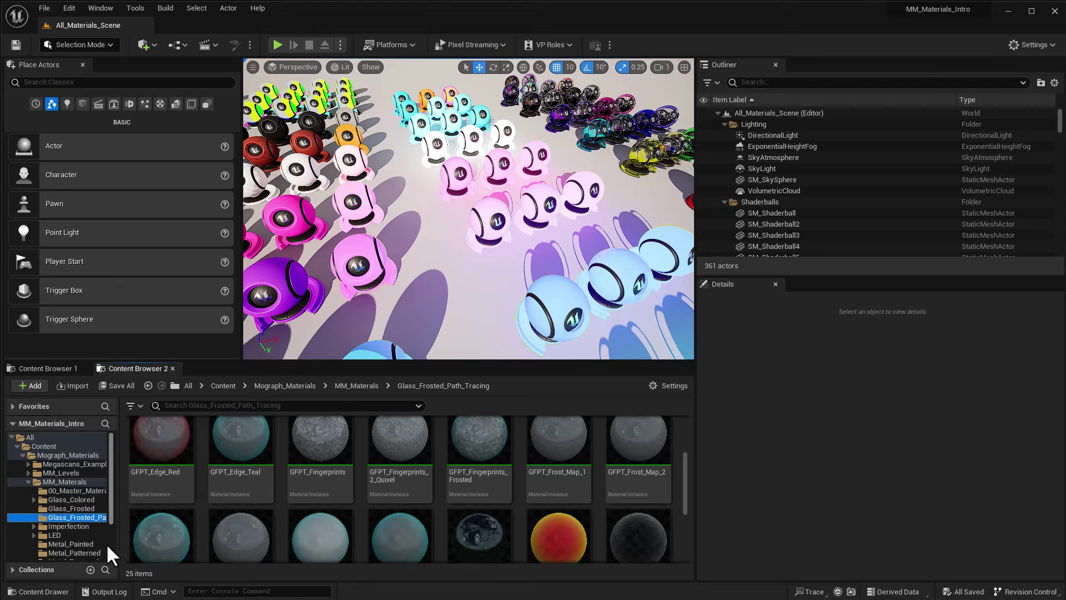
Step: Browse the Imperfection and LED folders, then show Metal_Painted's 20 material instances
{"action": "left_click", "coordinate": [68, 527]}
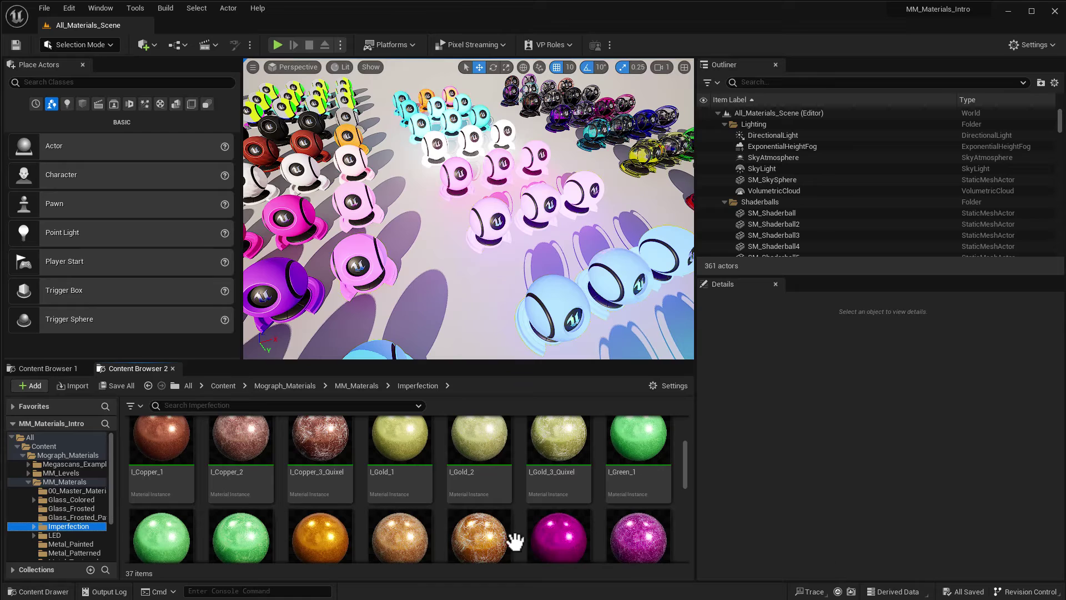
{"action": "left_click", "coordinate": [55, 534]}
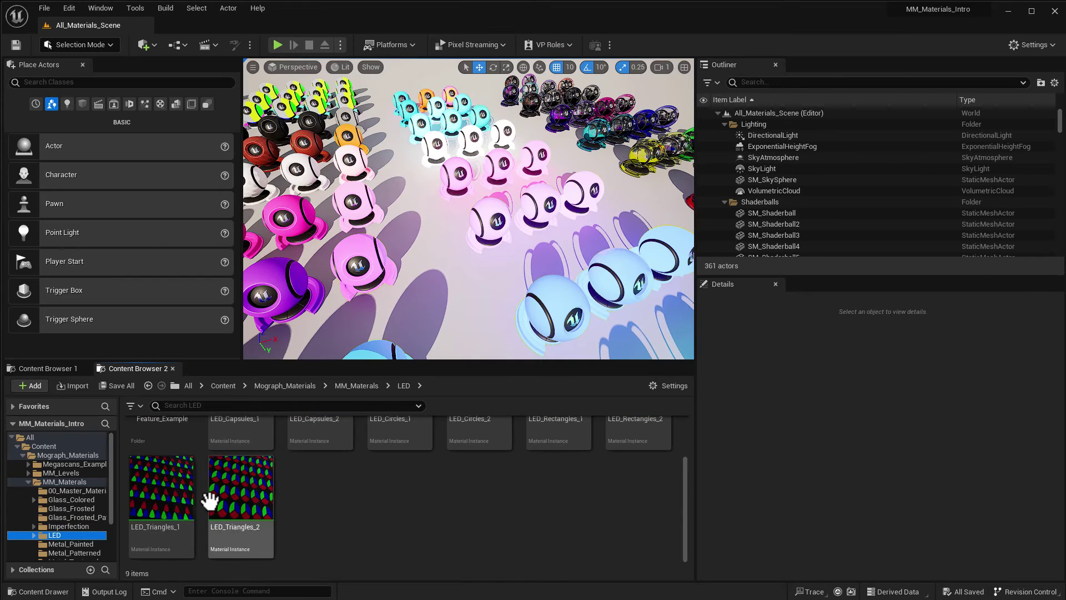
{"action": "scroll", "coordinate": [210, 501], "scroll_direction": "up", "scroll_amount": 2}
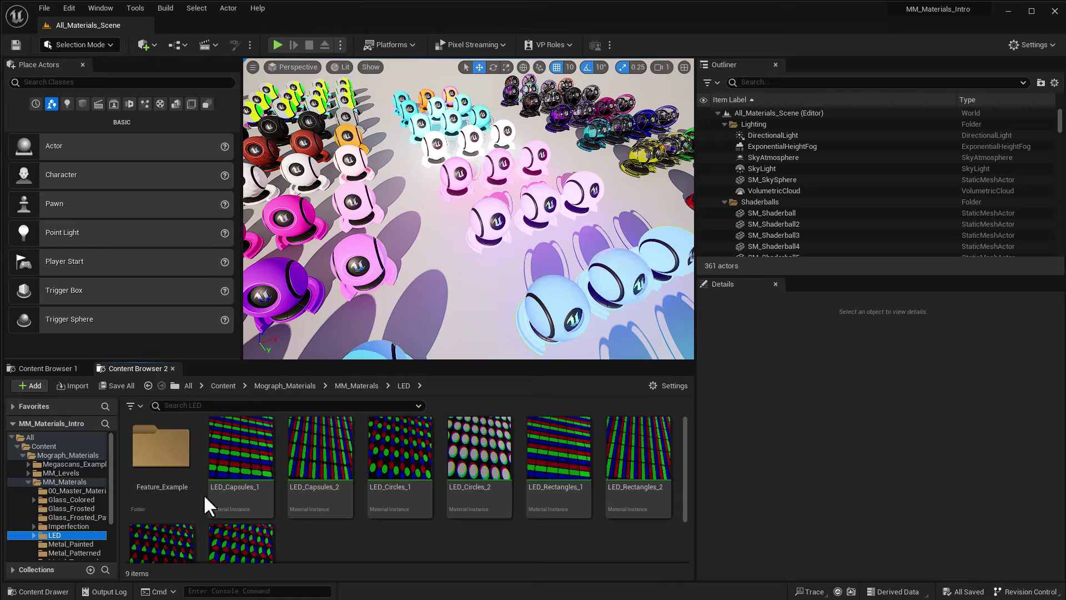
{"action": "left_click", "coordinate": [80, 543]}
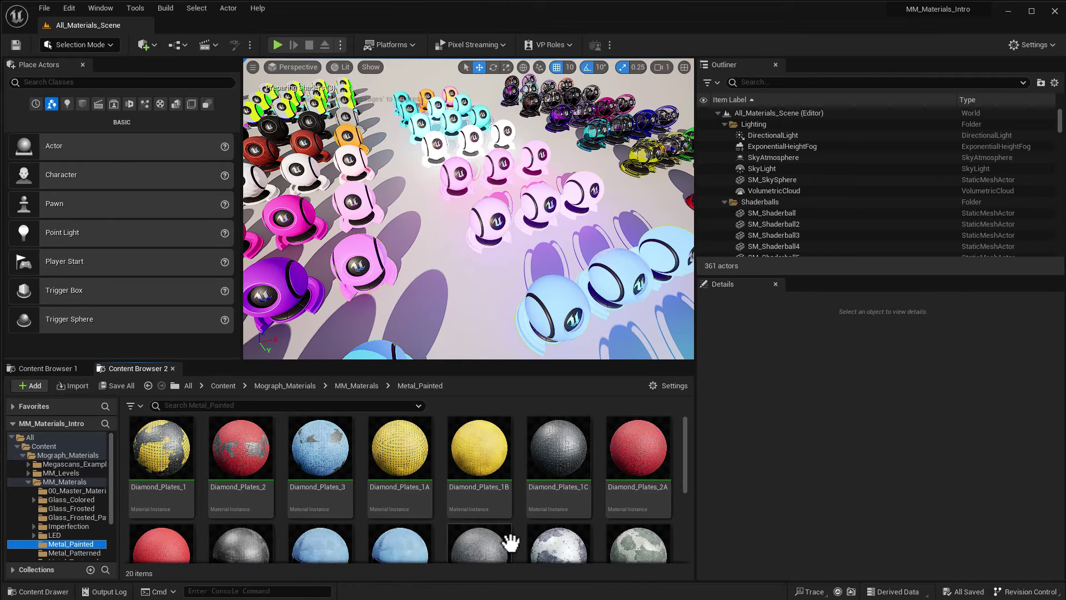
Step: Browse down the materials list and view the Metal_Patterned material instances
{"action": "scroll", "coordinate": [611, 528], "scroll_direction": "down", "scroll_amount": 4}
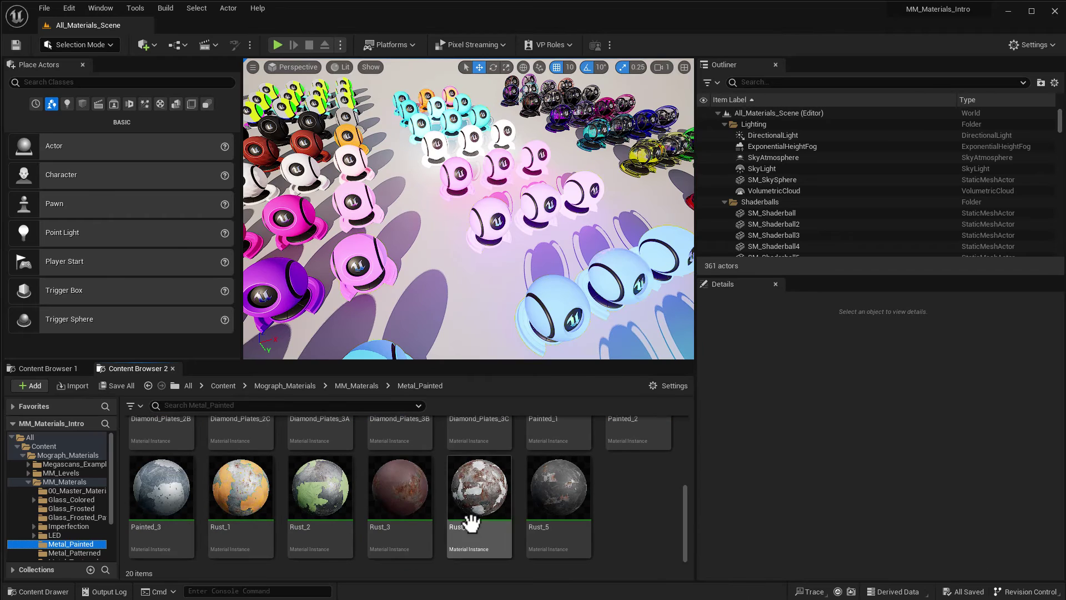
{"action": "scroll", "coordinate": [81, 536], "scroll_direction": "down", "scroll_amount": 1}
{"action": "left_click", "coordinate": [84, 536]}
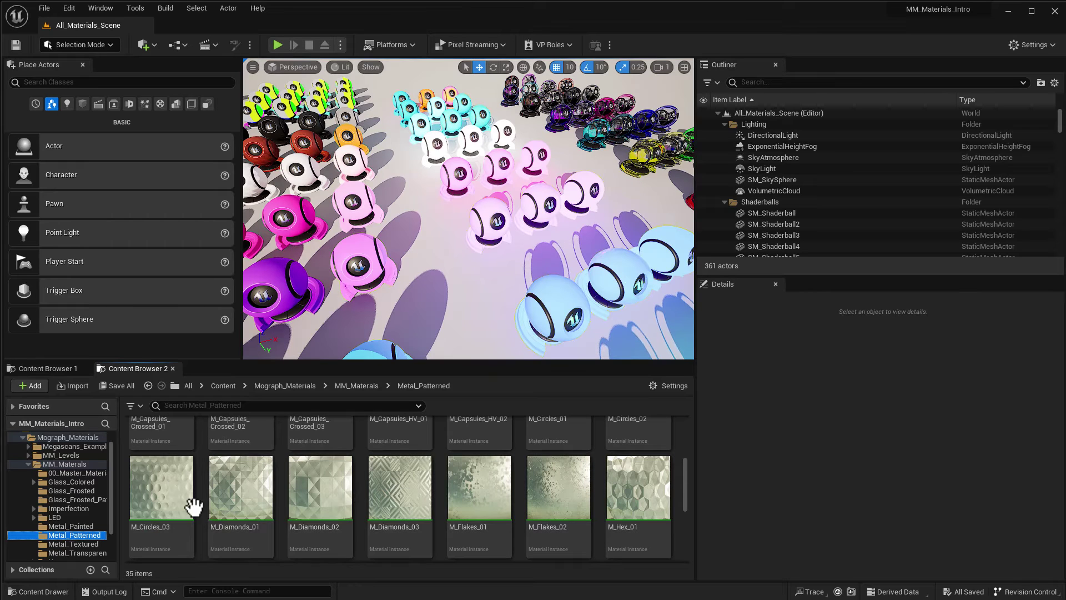
{"action": "scroll", "coordinate": [281, 511], "scroll_direction": "down", "scroll_amount": 1}
{"action": "scroll", "coordinate": [281, 511], "scroll_direction": "down", "scroll_amount": 1}
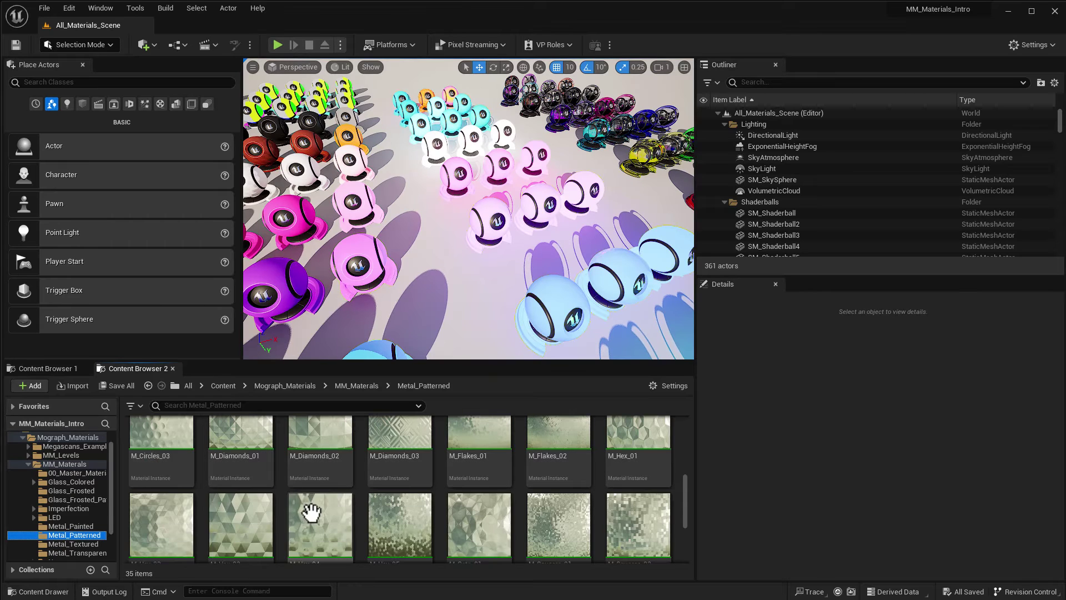
Step: Look through the Metal_Textured material instances
{"action": "left_click", "coordinate": [78, 543]}
{"action": "scroll", "coordinate": [322, 508], "scroll_direction": "down", "scroll_amount": 2}
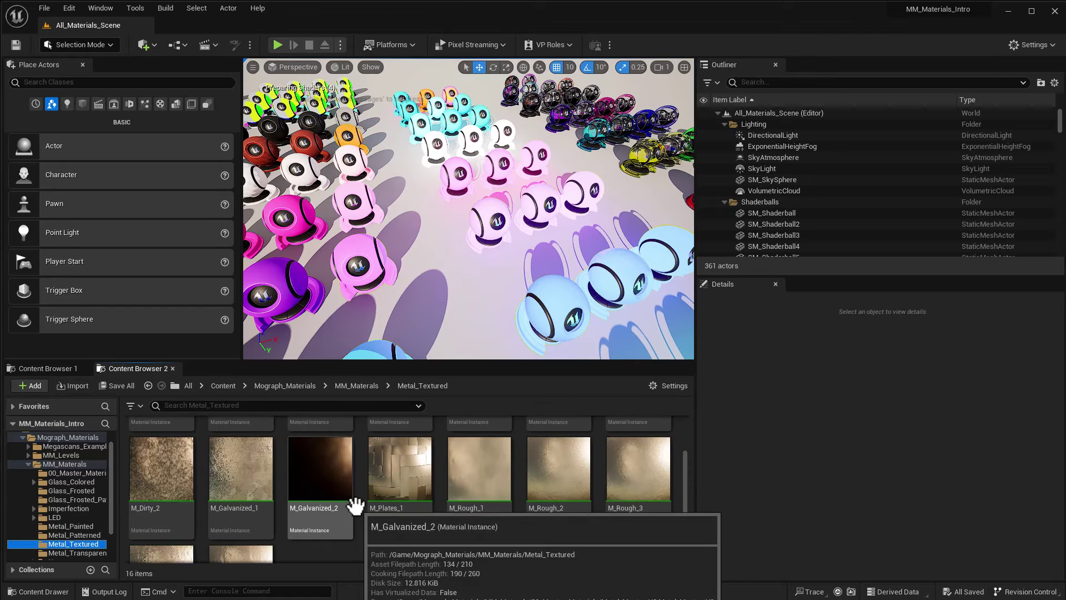
{"action": "scroll", "coordinate": [167, 507], "scroll_direction": "up", "scroll_amount": 1}
{"action": "scroll", "coordinate": [456, 478], "scroll_direction": "up", "scroll_amount": 1}
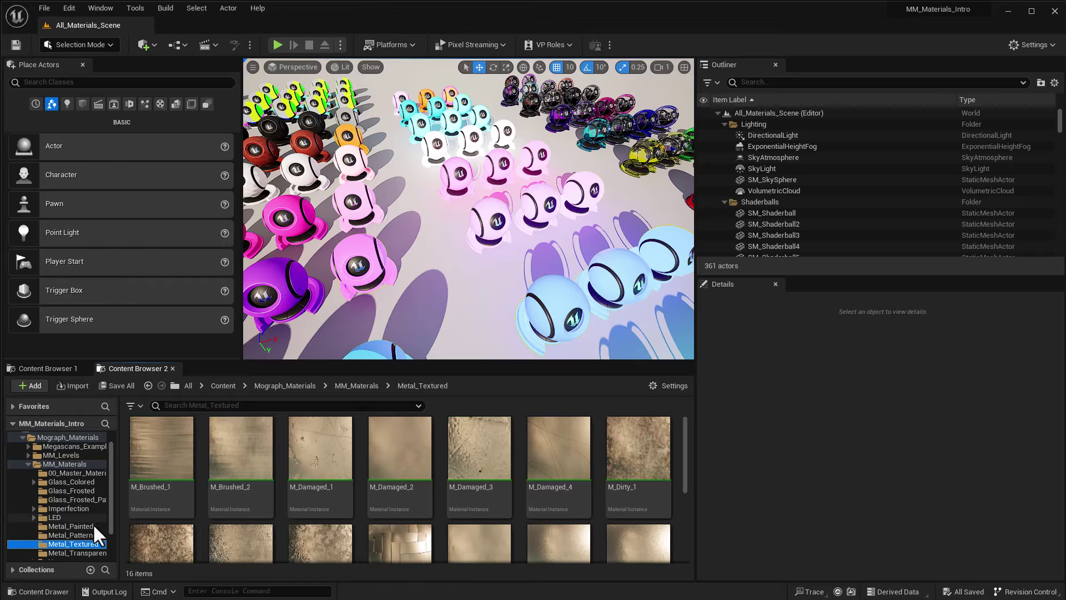
{"action": "scroll", "coordinate": [86, 535], "scroll_direction": "down", "scroll_amount": 1}
Step: Browse the Metal_Transparent perforated materials, then bring up the Neon folder
{"action": "left_click", "coordinate": [84, 536]}
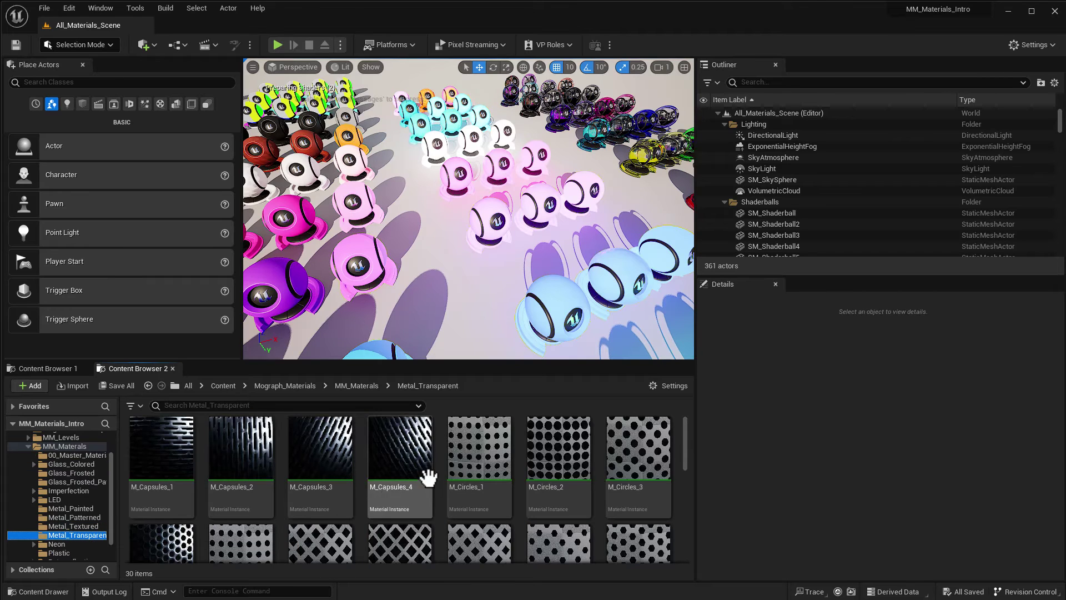
{"action": "scroll", "coordinate": [536, 462], "scroll_direction": "down", "scroll_amount": 1}
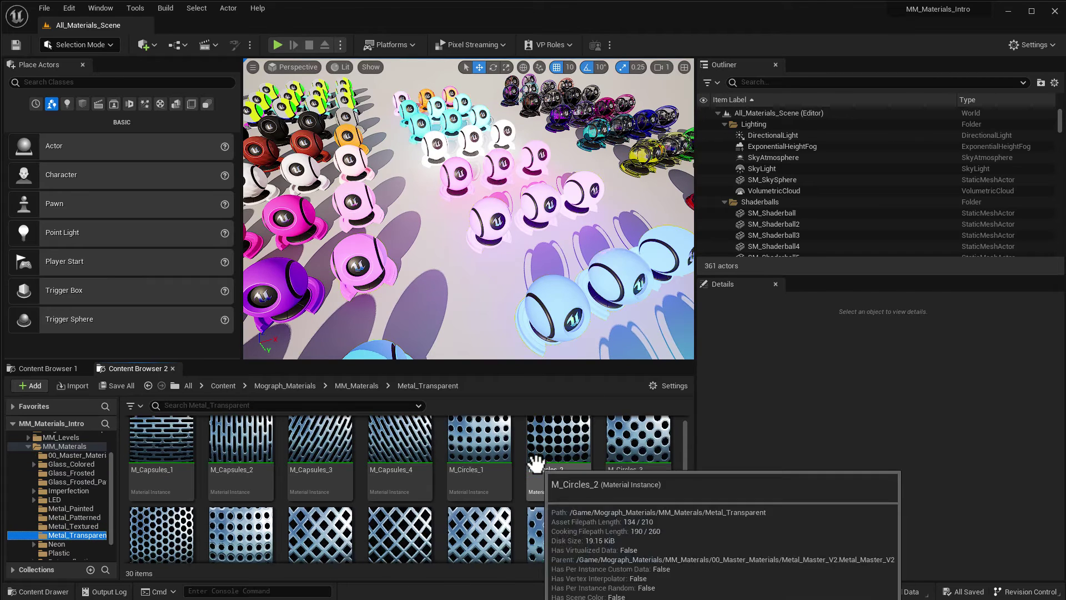
{"action": "scroll", "coordinate": [536, 489], "scroll_direction": "down", "scroll_amount": 2}
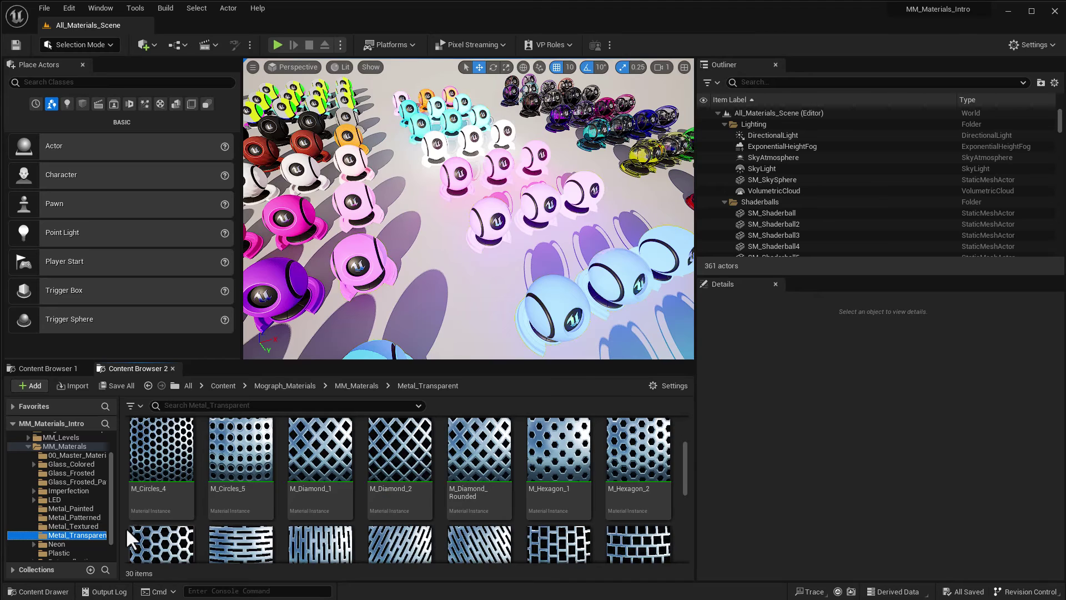
{"action": "left_click", "coordinate": [58, 545]}
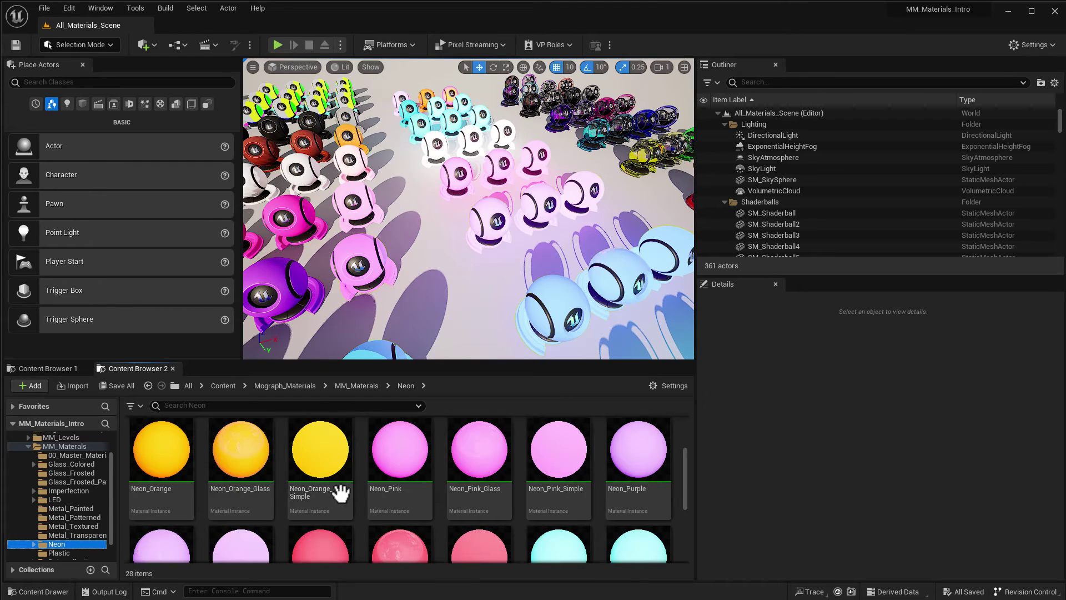
Step: Scan the Neon materials and Neon's Feature_Examples folder, then show the 44 Plastic materials
{"action": "scroll", "coordinate": [389, 492], "scroll_direction": "down", "scroll_amount": 2}
{"action": "scroll", "coordinate": [416, 492], "scroll_direction": "up", "scroll_amount": 4}
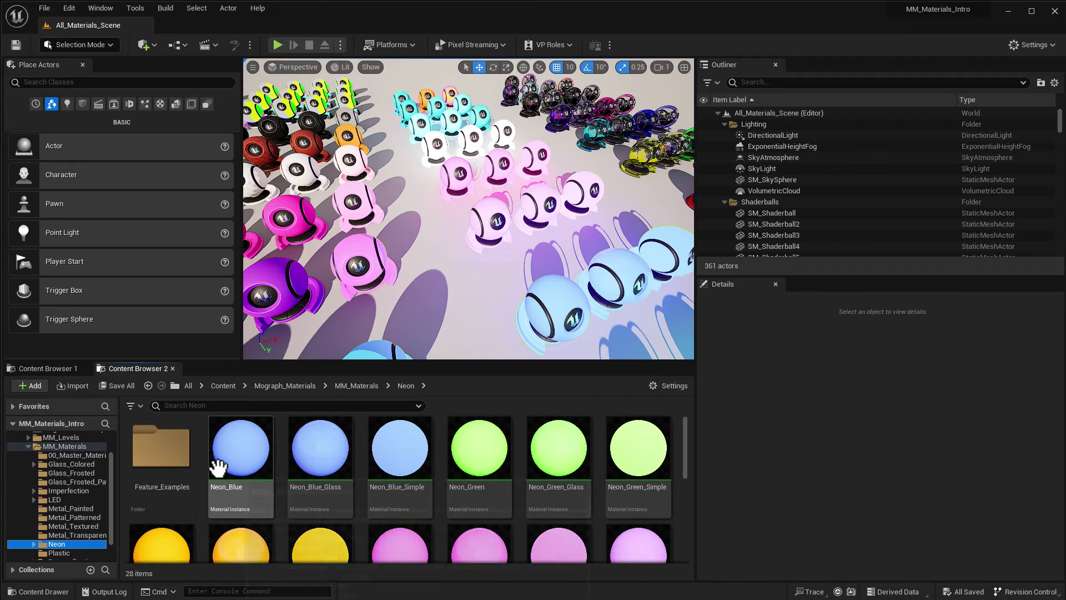
{"action": "double_click", "coordinate": [161, 448]}
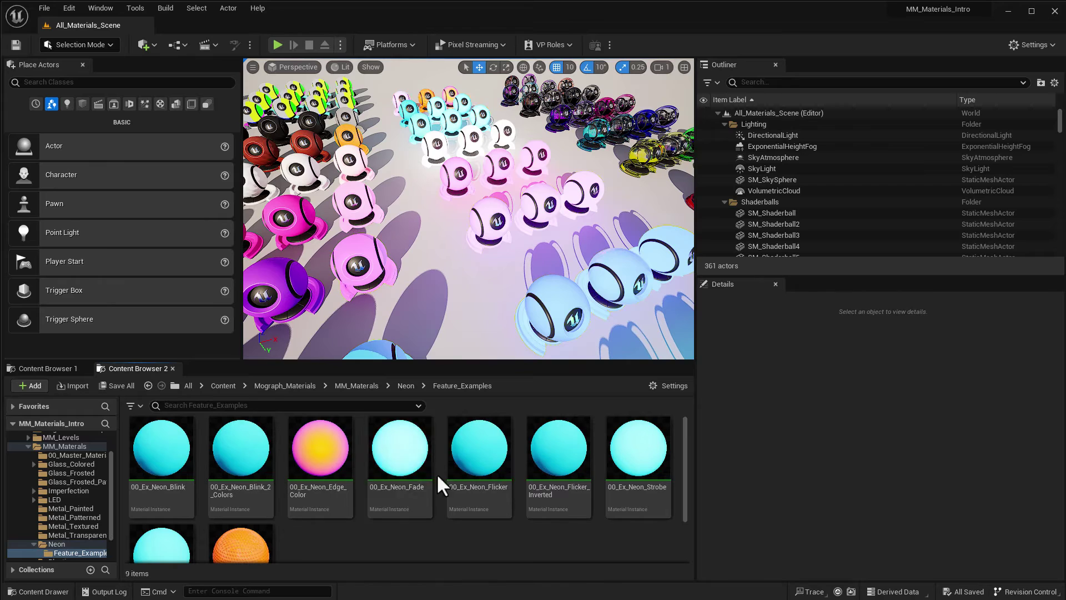
{"action": "mouse_move", "coordinate": [416, 469]}
{"action": "mouse_move", "coordinate": [489, 474]}
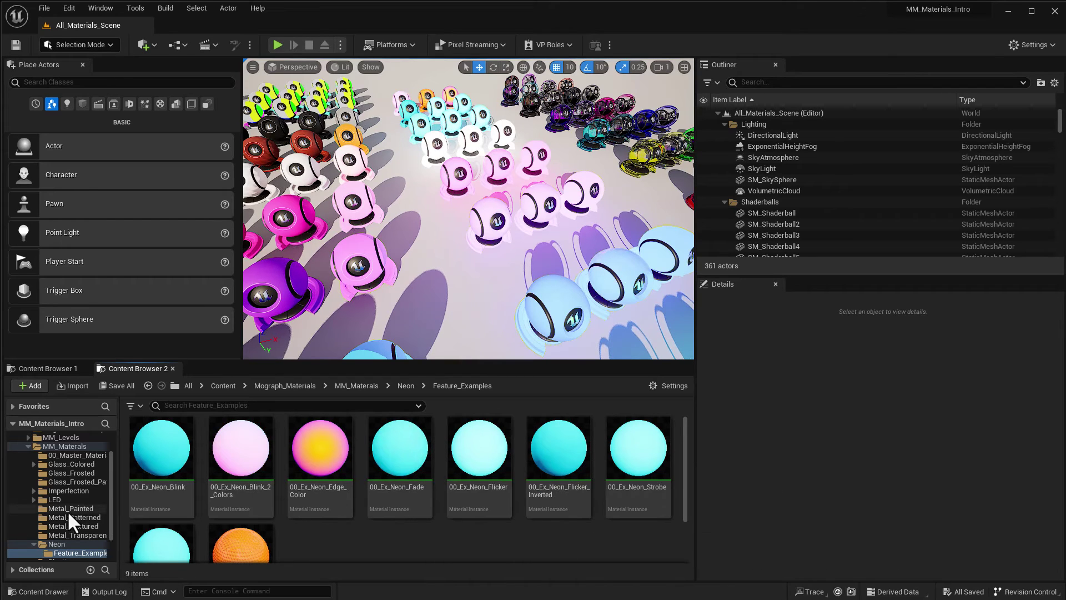
{"action": "scroll", "coordinate": [68, 511], "scroll_direction": "down", "scroll_amount": 1}
{"action": "left_click", "coordinate": [61, 543]}
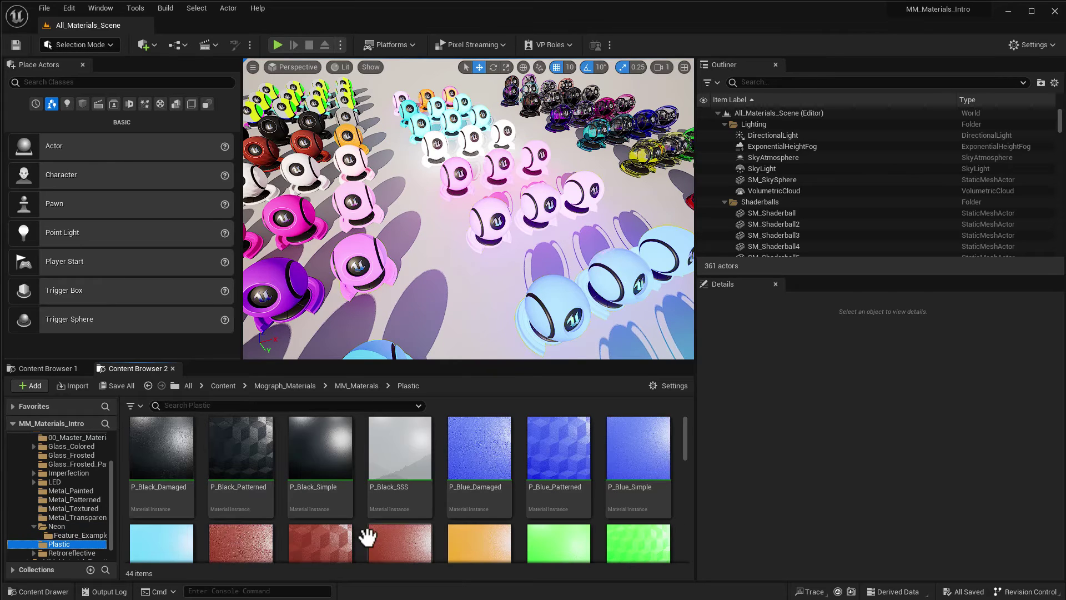
Step: Scroll through the Plastic instances, view Retroreflective, then go back up to MM_Materials
{"action": "scroll", "coordinate": [599, 444], "scroll_direction": "down", "scroll_amount": 1}
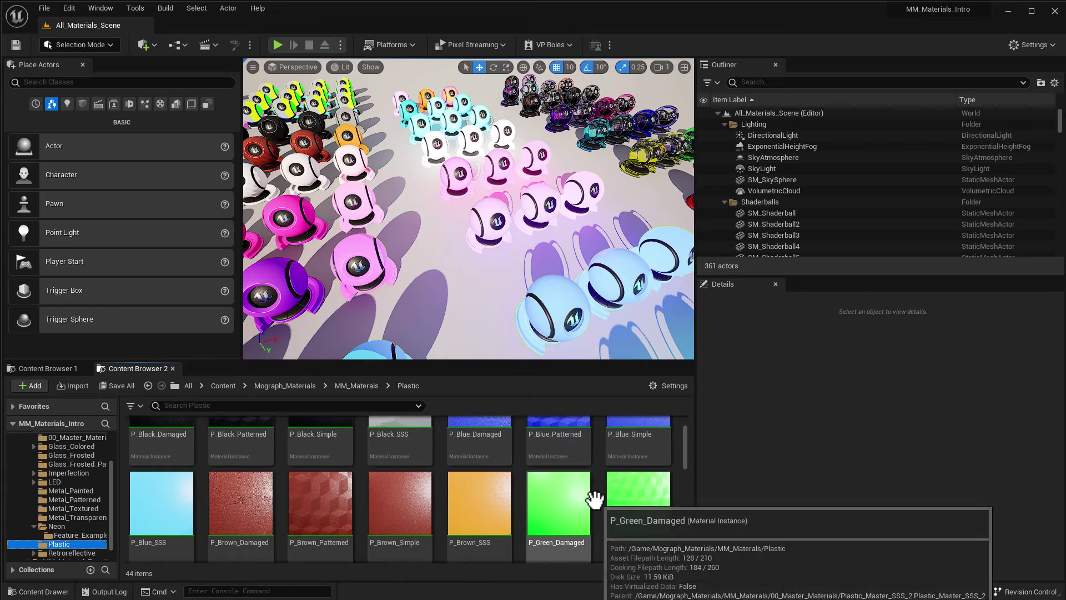
{"action": "scroll", "coordinate": [389, 507], "scroll_direction": "down", "scroll_amount": 1}
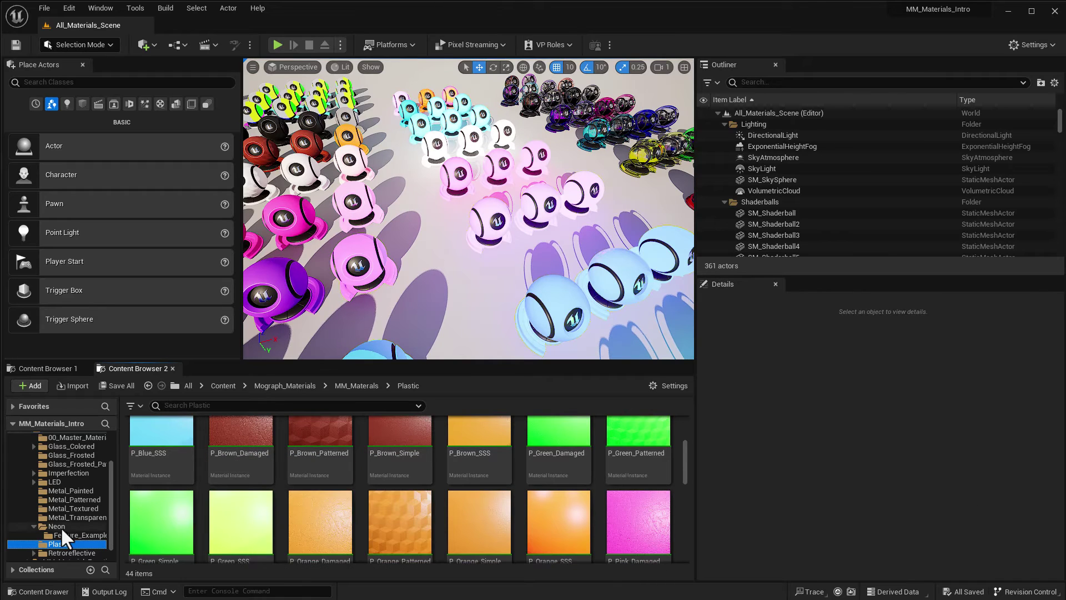
{"action": "scroll", "coordinate": [61, 527], "scroll_direction": "down", "scroll_amount": 1}
{"action": "left_click", "coordinate": [75, 537]}
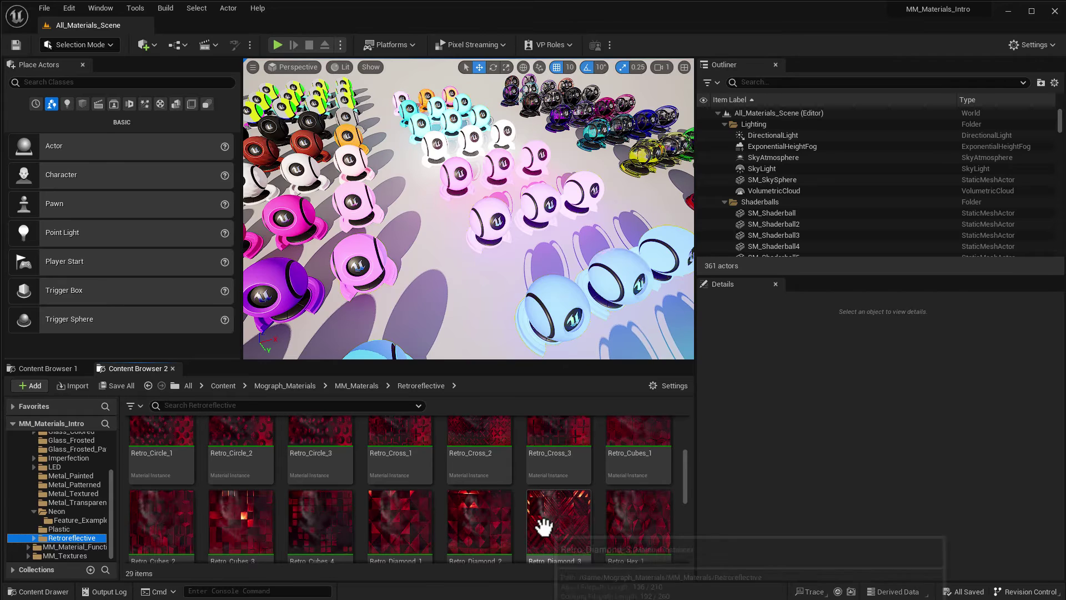
{"action": "key", "text": "alt+Up"}
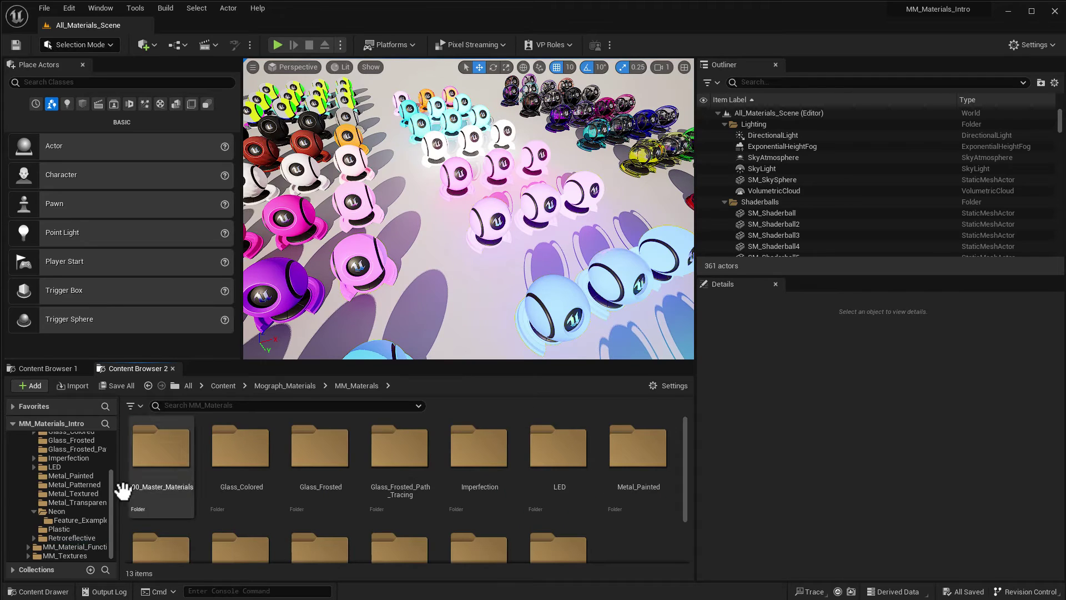
Step: Show the MM_Material_Functions contents, then the MM_Textures subfolders
{"action": "left_click", "coordinate": [77, 546]}
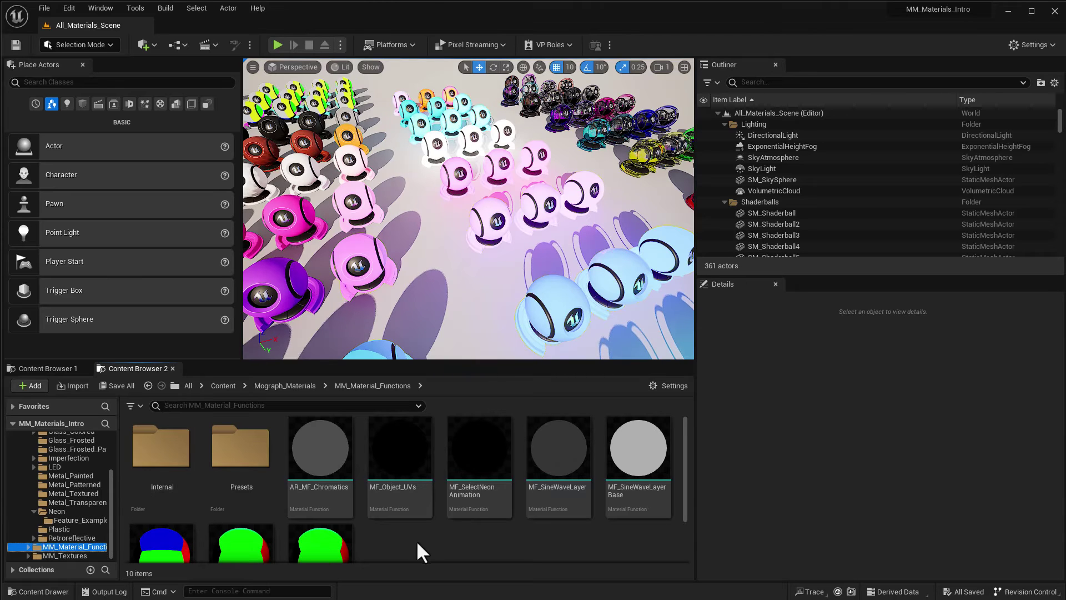
{"action": "left_click", "coordinate": [70, 555]}
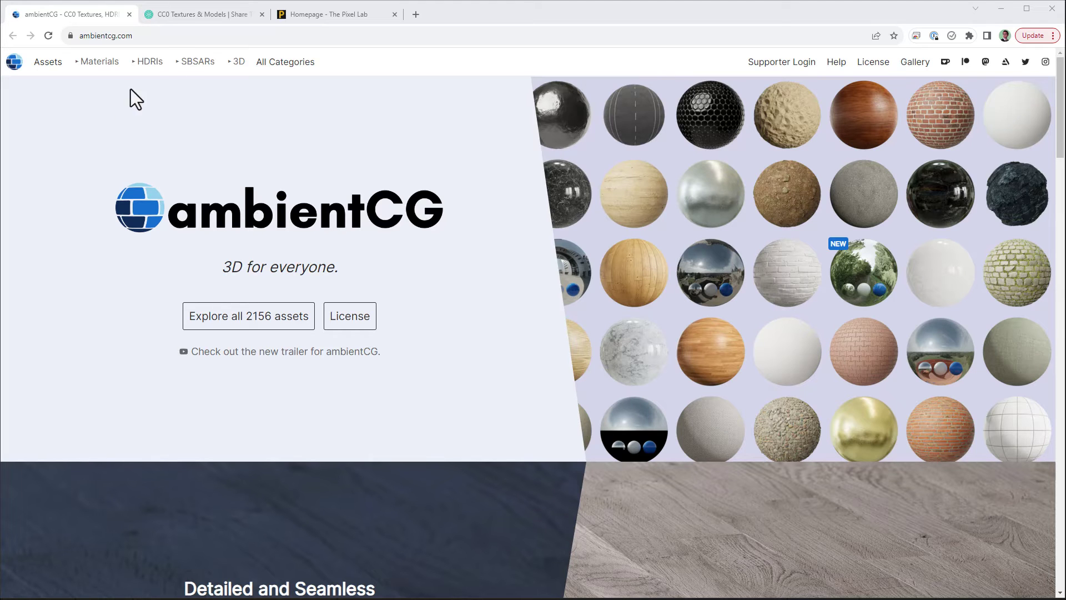
Step: Switch Chrome from ambientCG to sharetextures.com, then to The Pixel Lab homepage
{"action": "left_click", "coordinate": [179, 15]}
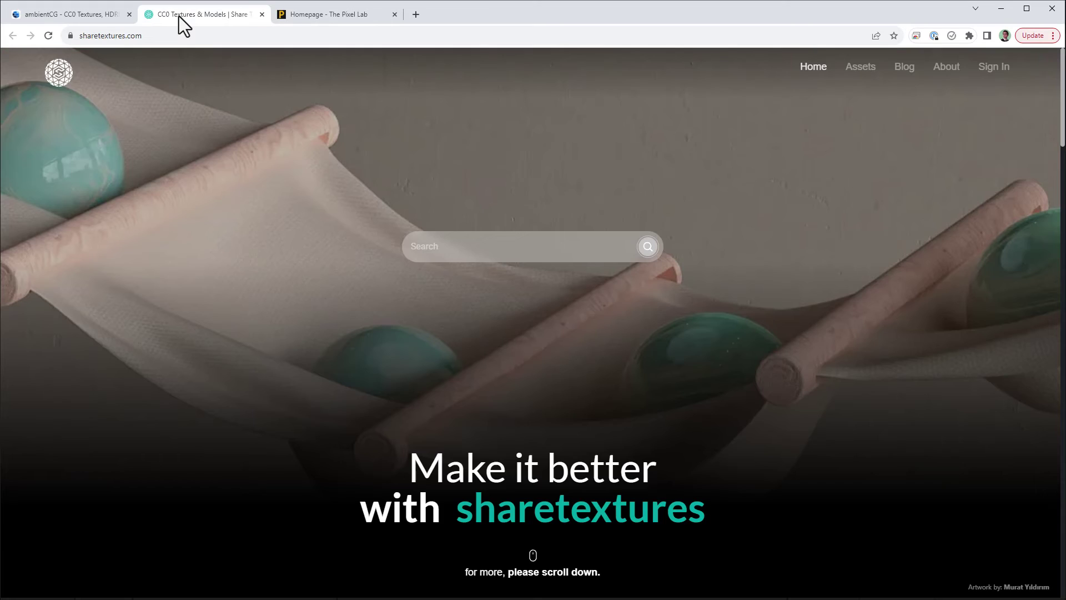
{"action": "left_click", "coordinate": [308, 18]}
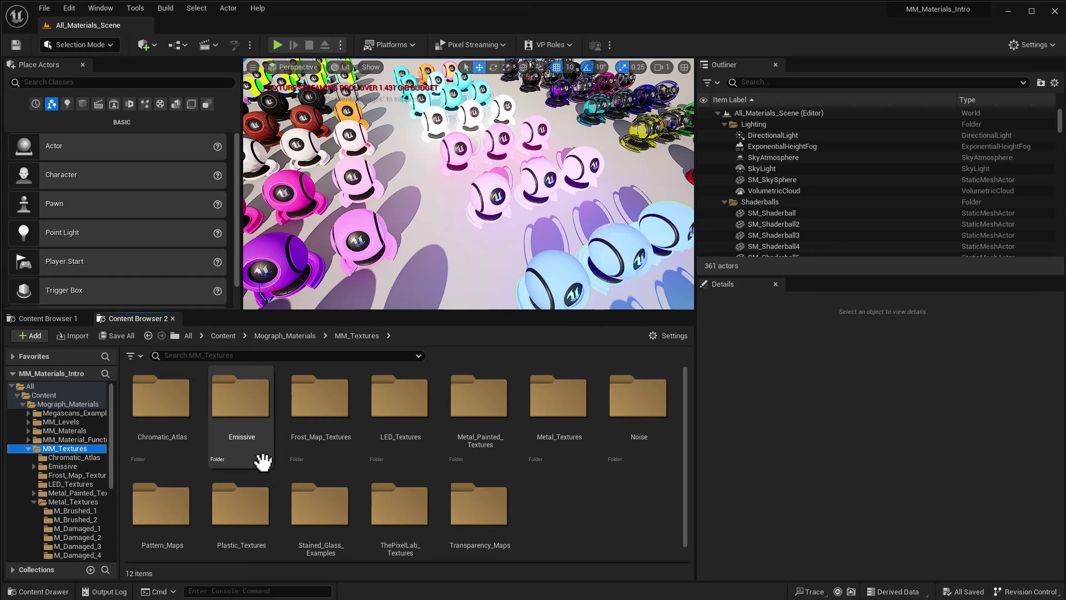
Step: Open Chromatic_Atlas to see its colour curves and ATL_Chromatics_Atlas, then return to MM_Textures
{"action": "double_click", "coordinate": [174, 404]}
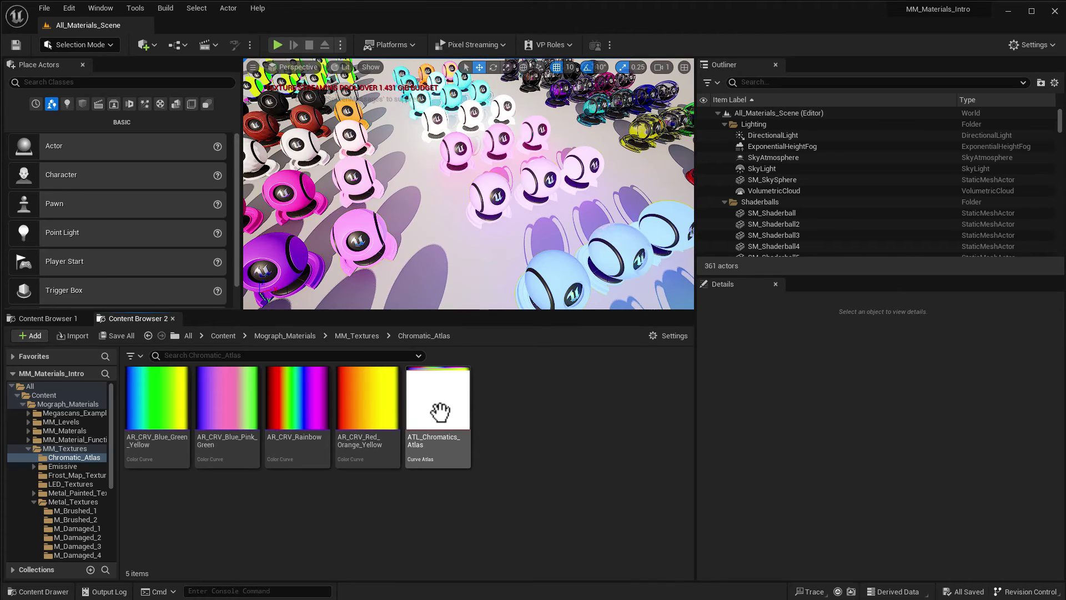
{"action": "mouse_move", "coordinate": [440, 396]}
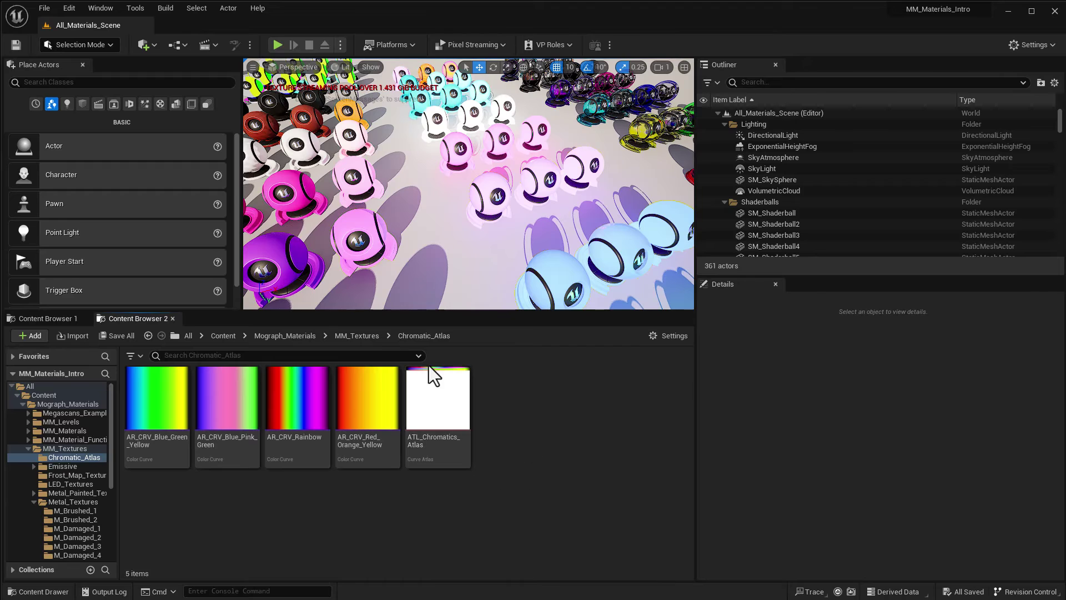
{"action": "left_click", "coordinate": [358, 337]}
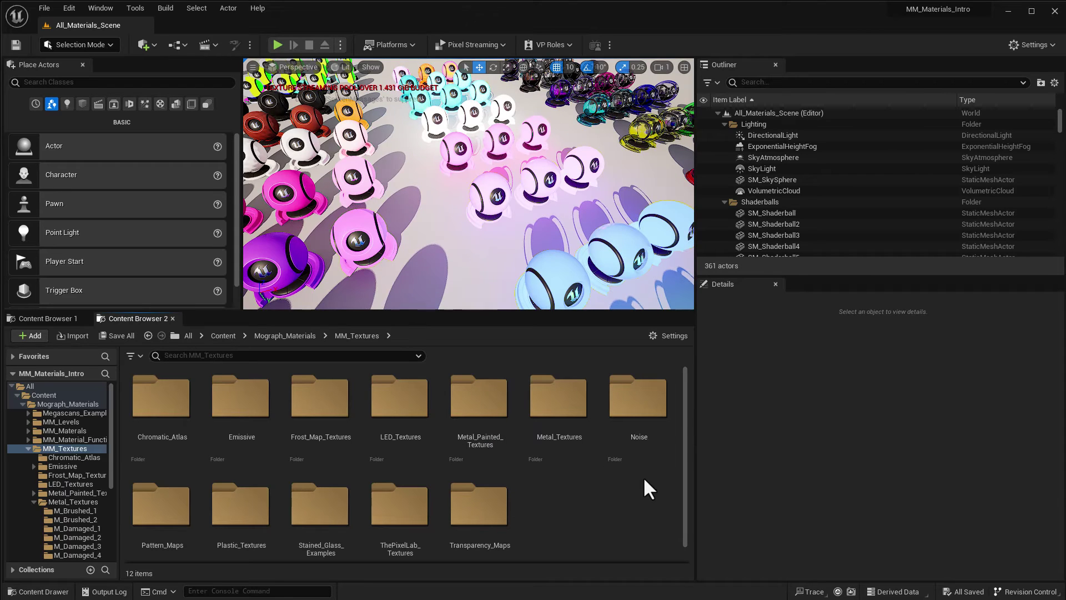
{"action": "scroll", "coordinate": [636, 487], "scroll_direction": "down", "scroll_amount": 1}
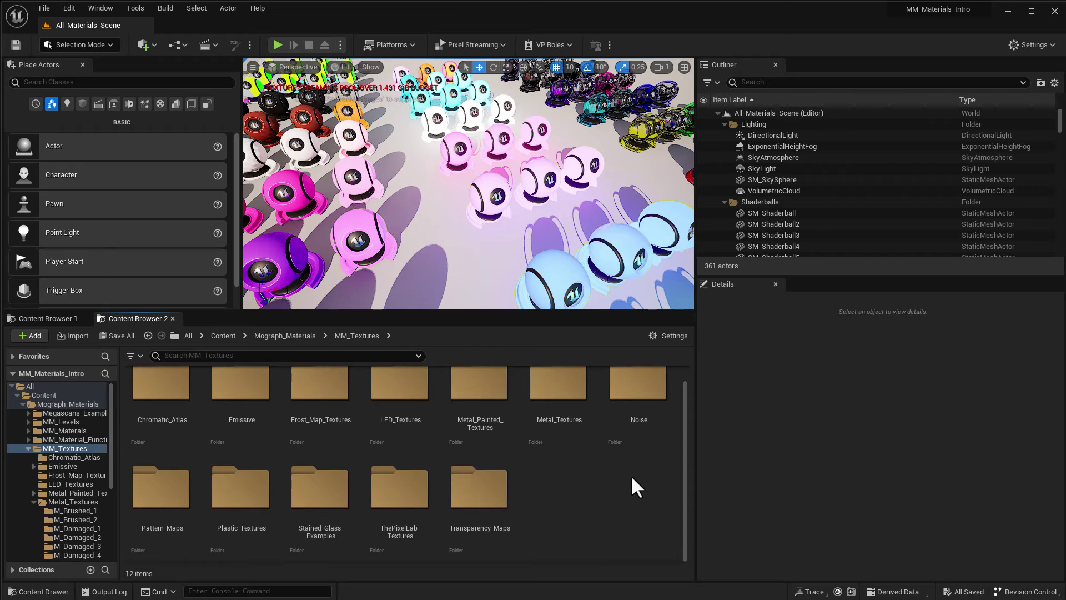
Step: Open Pattern_Maps and scroll its 34 textures, such as Angled_Cubes_V1 and Capsules_Cross_V1
{"action": "double_click", "coordinate": [166, 492]}
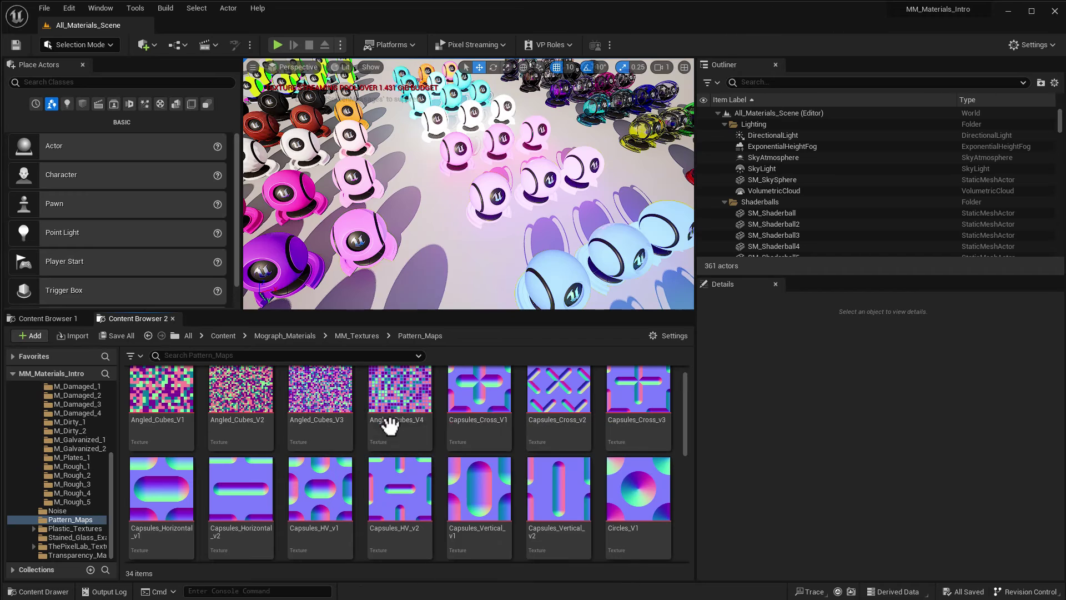
{"action": "scroll", "coordinate": [488, 487], "scroll_direction": "down", "scroll_amount": 2}
{"action": "scroll", "coordinate": [489, 487], "scroll_direction": "down", "scroll_amount": 5}
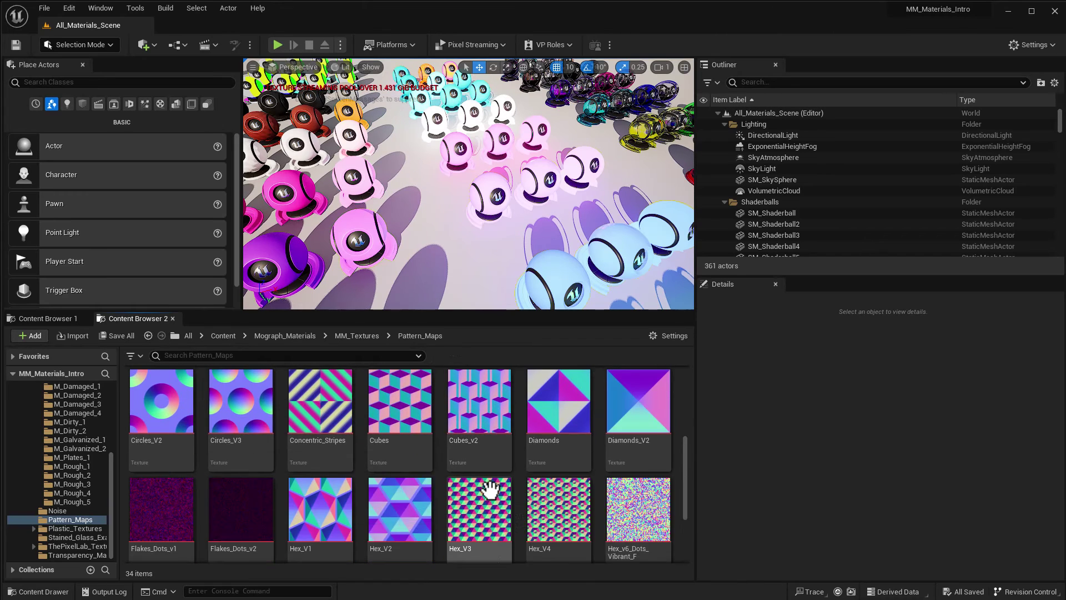
{"action": "scroll", "coordinate": [572, 449], "scroll_direction": "up", "scroll_amount": 6}
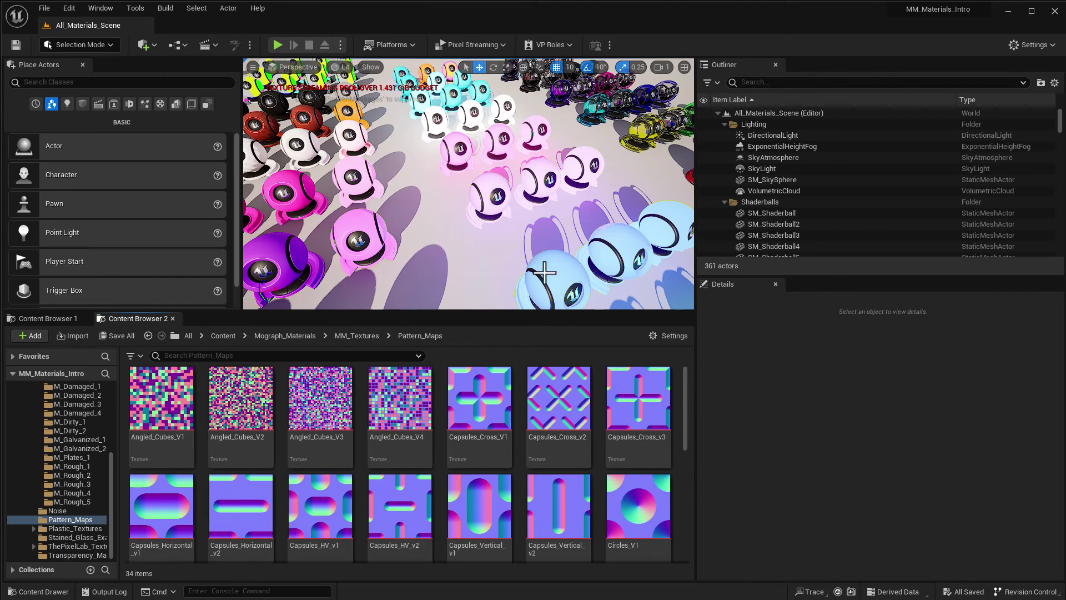
{"action": "mouse_move", "coordinate": [333, 449]}
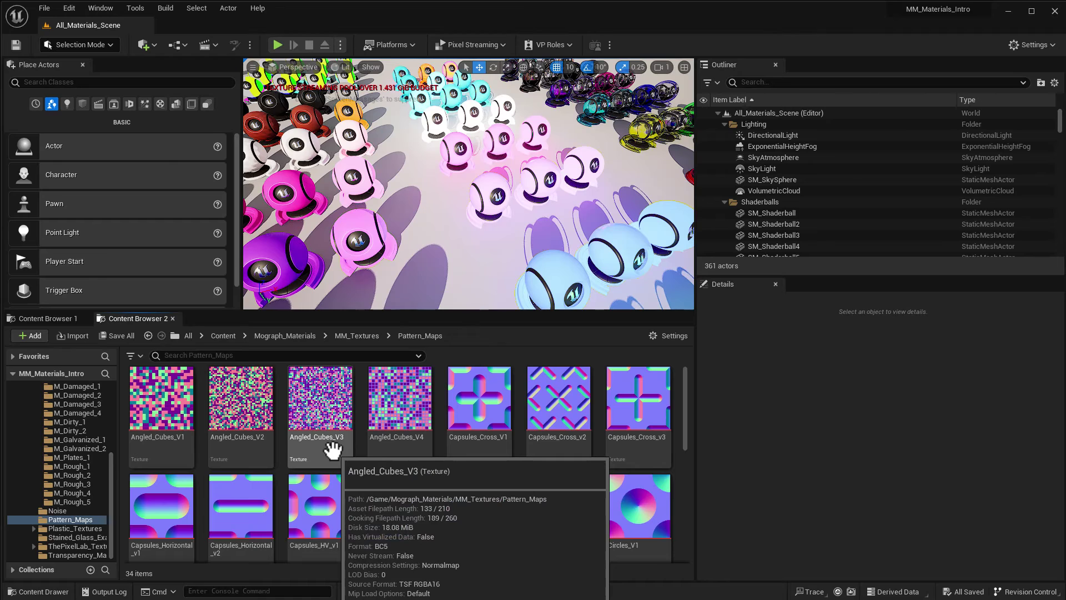
{"action": "left_click", "coordinate": [79, 555]}
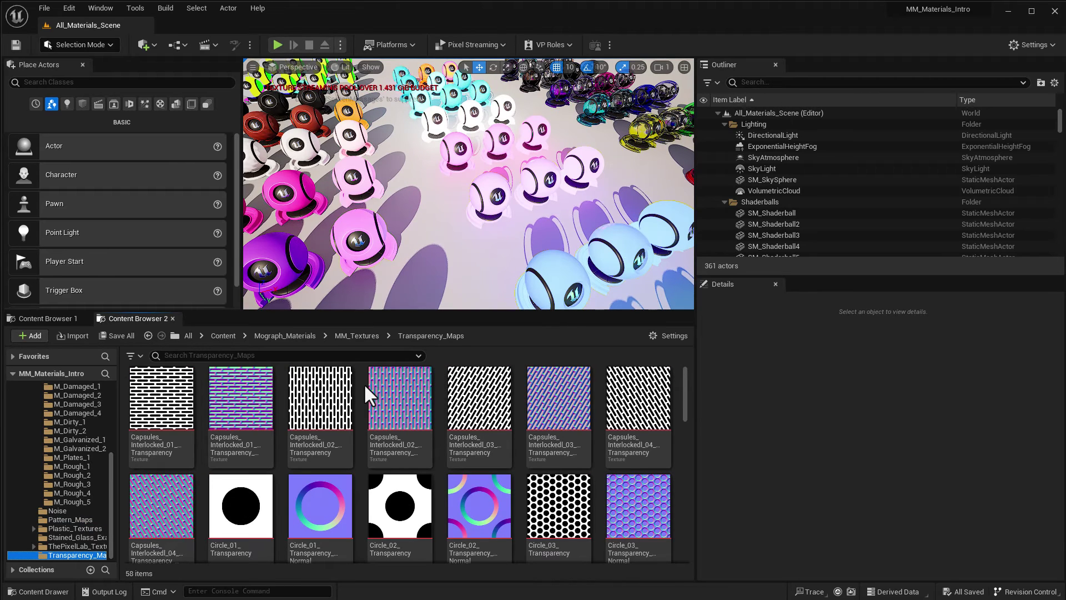
{"action": "left_click", "coordinate": [398, 394]}
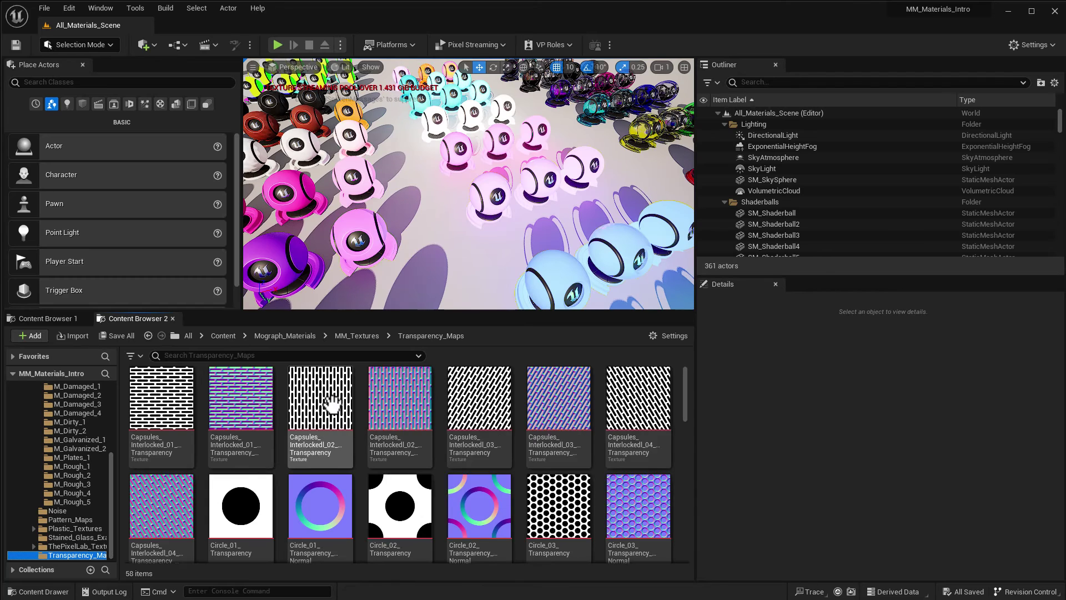
{"action": "mouse_move", "coordinate": [341, 396]}
{"action": "mouse_move", "coordinate": [381, 398]}
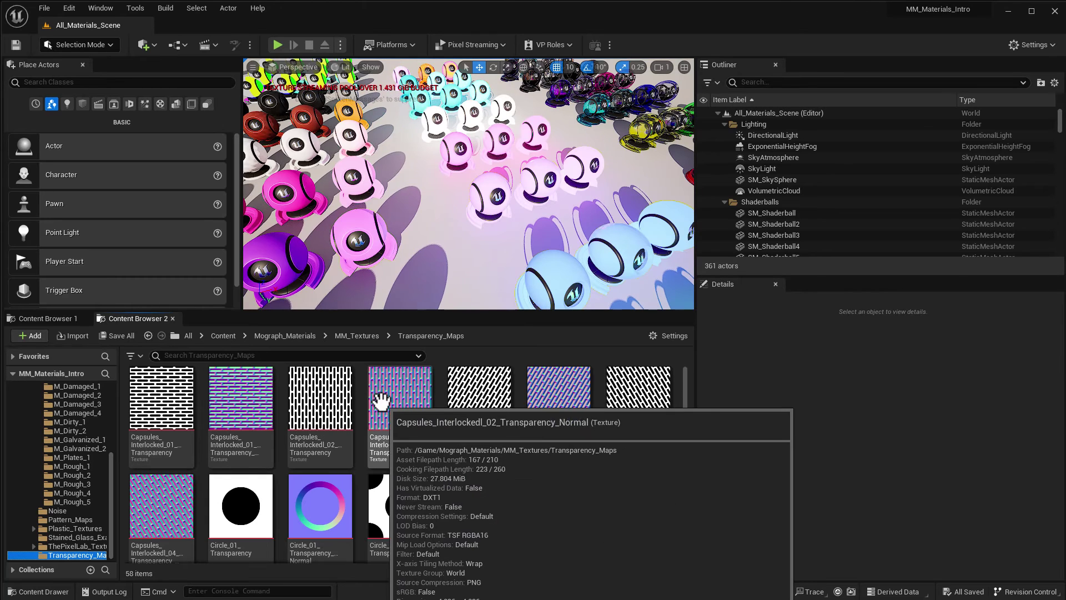
{"action": "mouse_move", "coordinate": [481, 399]}
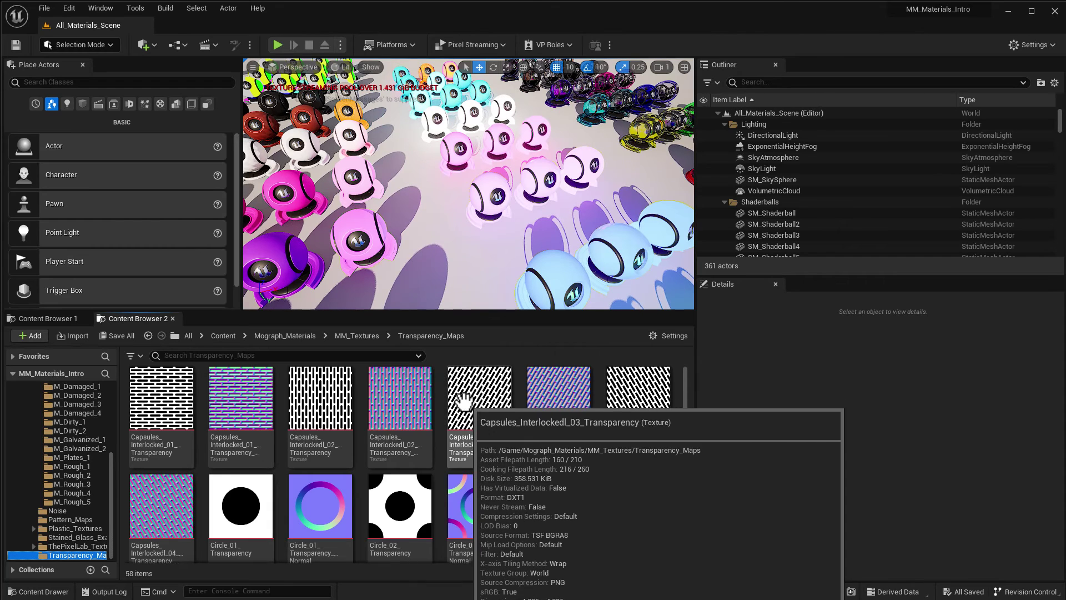
{"action": "mouse_move", "coordinate": [527, 395]}
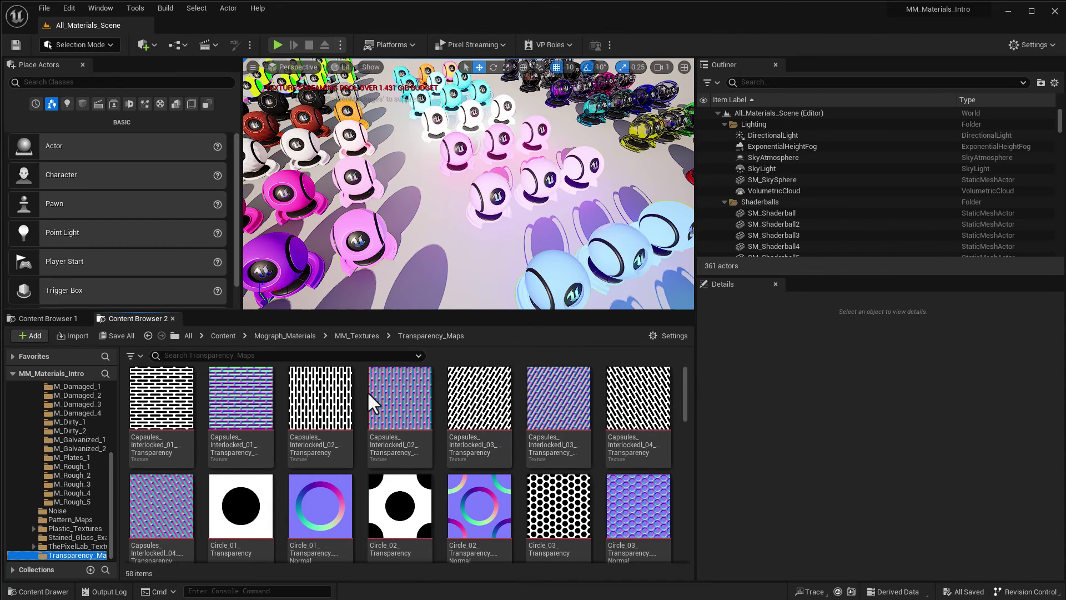
{"action": "mouse_move", "coordinate": [416, 399]}
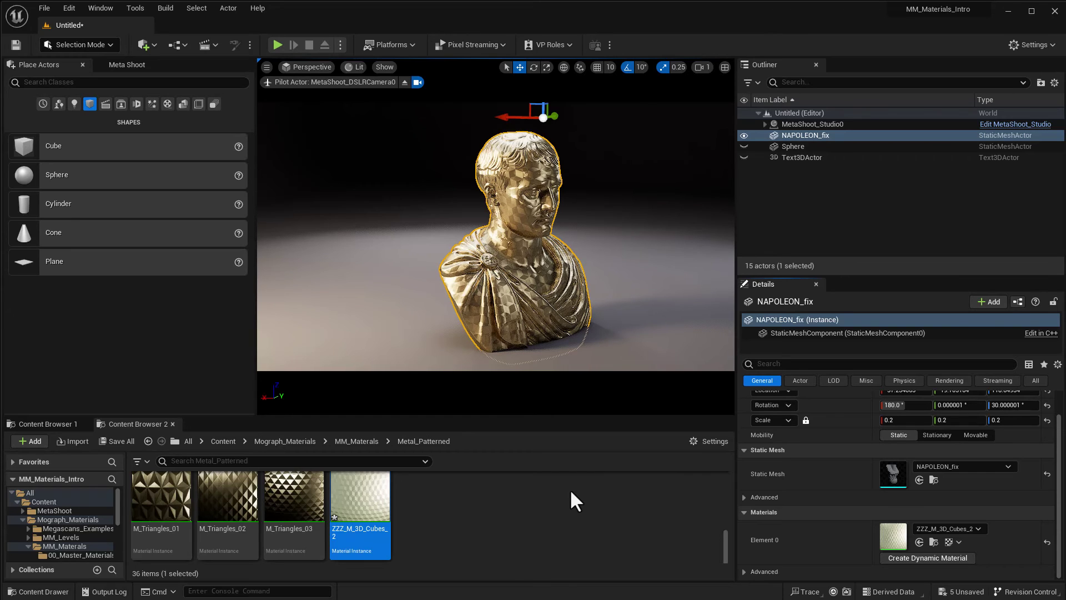
Step: Open ZZZ_M_3D_Cubes_2 to review Pattern Scaling 10.0, Roughness 0.448 and parent Metal_Master_V2
{"action": "double_click", "coordinate": [373, 488]}
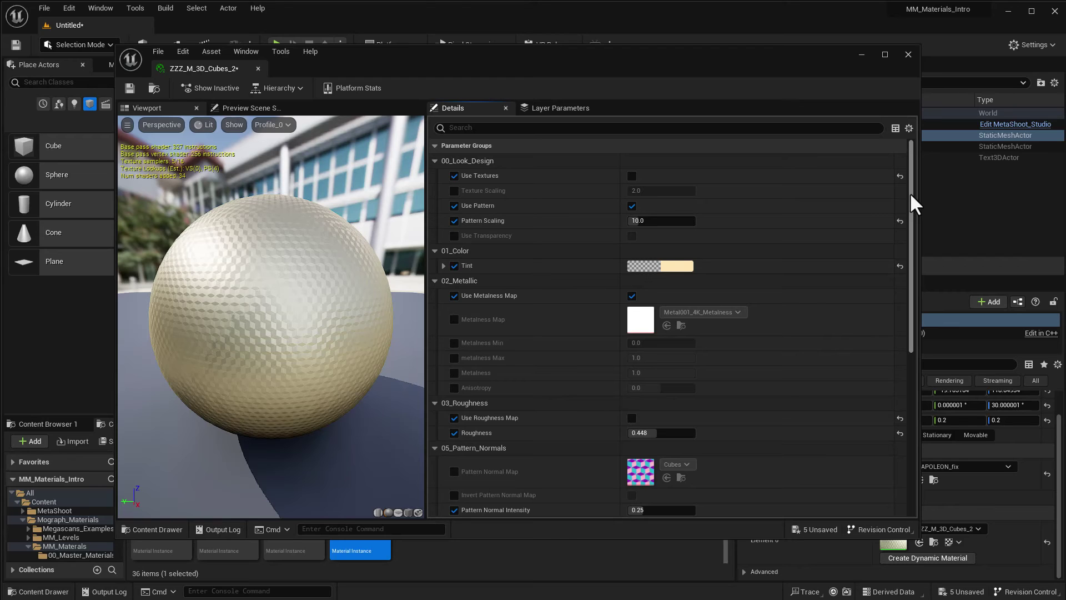
{"action": "left_click_drag", "start_coordinate": [910, 193], "coordinate": [913, 369]}
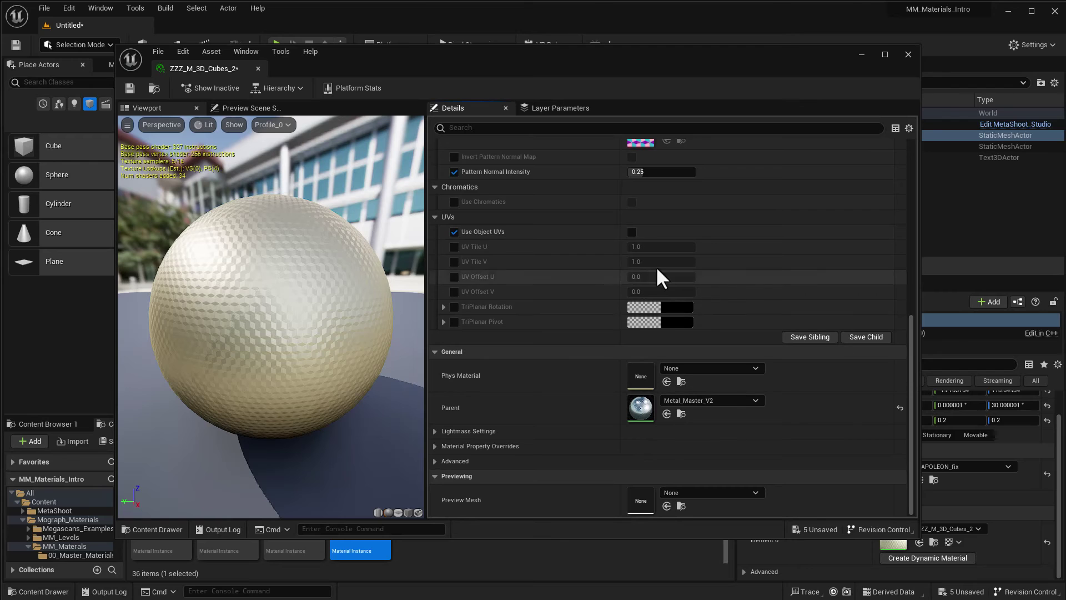
Step: Enable Use Object UVs on ZZZ_M_3D_Cubes_2 and zoom into the bust's streaked pattern
{"action": "left_click", "coordinate": [633, 230]}
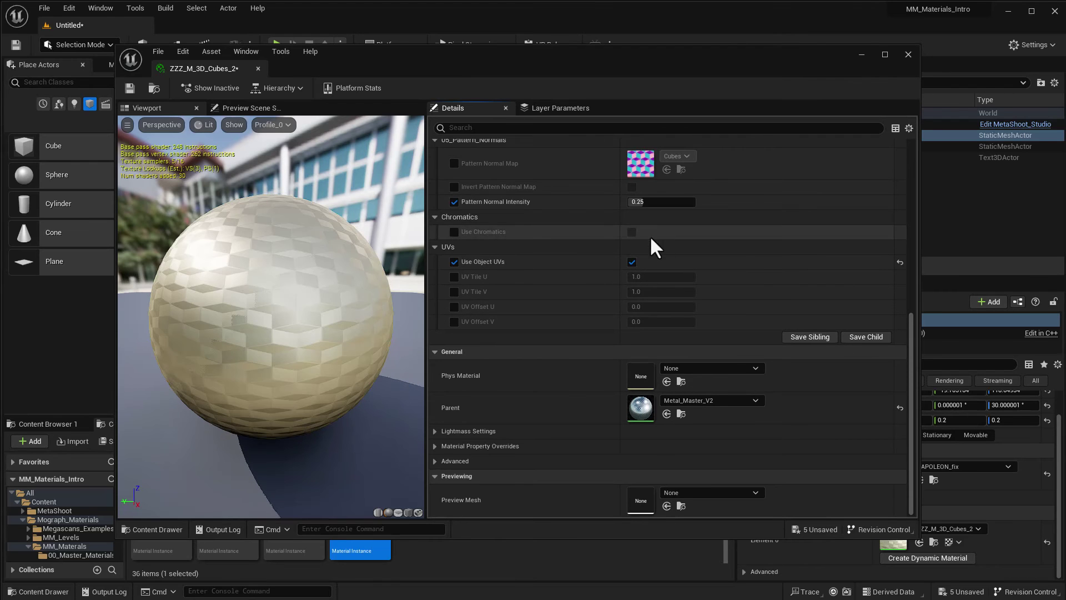
{"action": "left_click", "coordinate": [861, 55]}
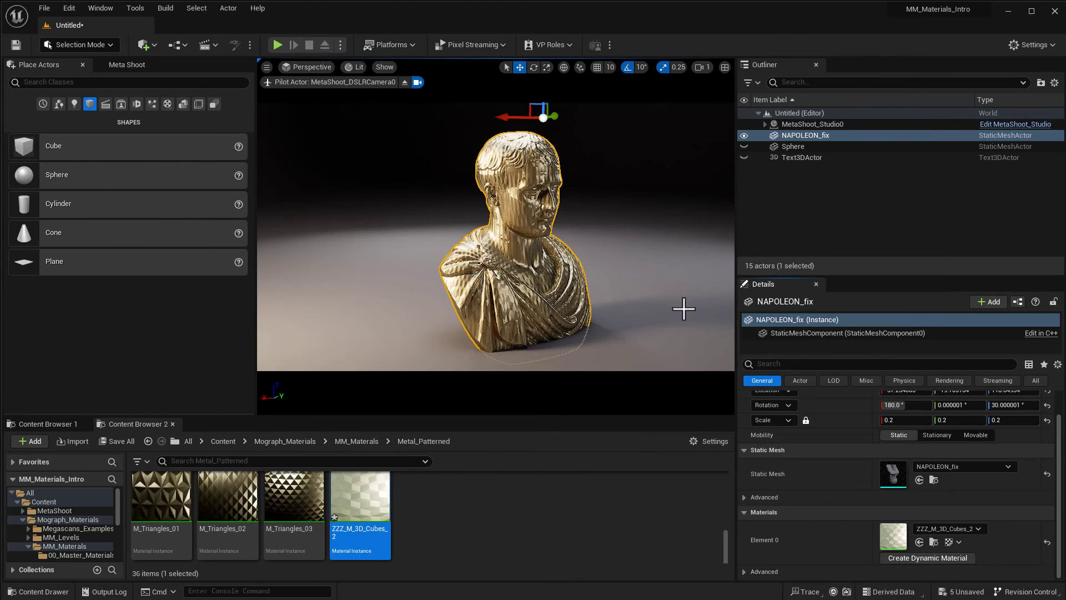
{"action": "scroll", "coordinate": [508, 206], "scroll_direction": "up", "scroll_amount": 4}
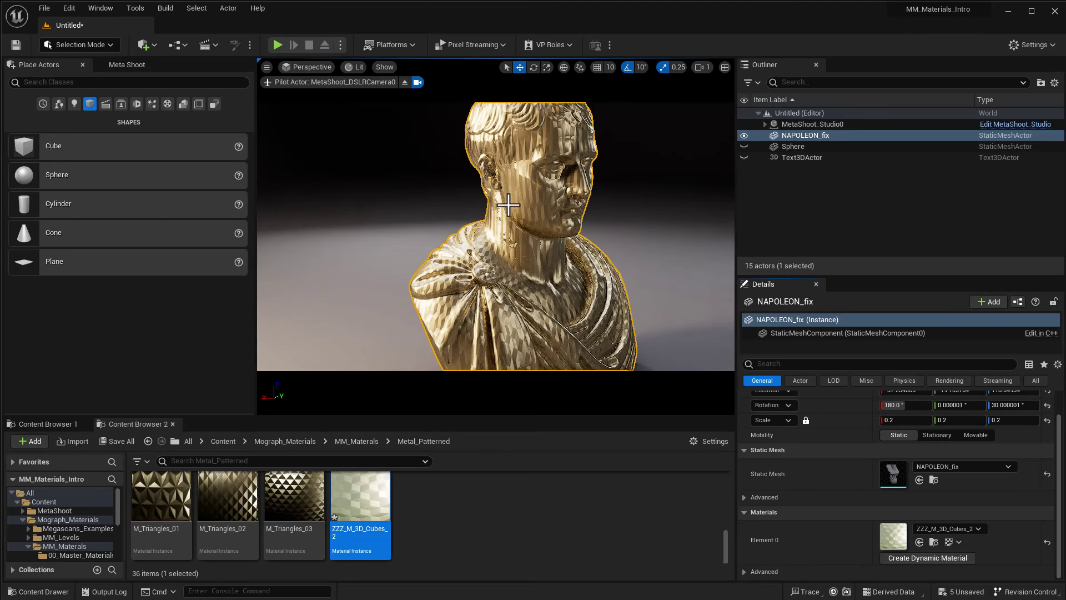
{"action": "scroll", "coordinate": [542, 222], "scroll_direction": "up", "scroll_amount": 2}
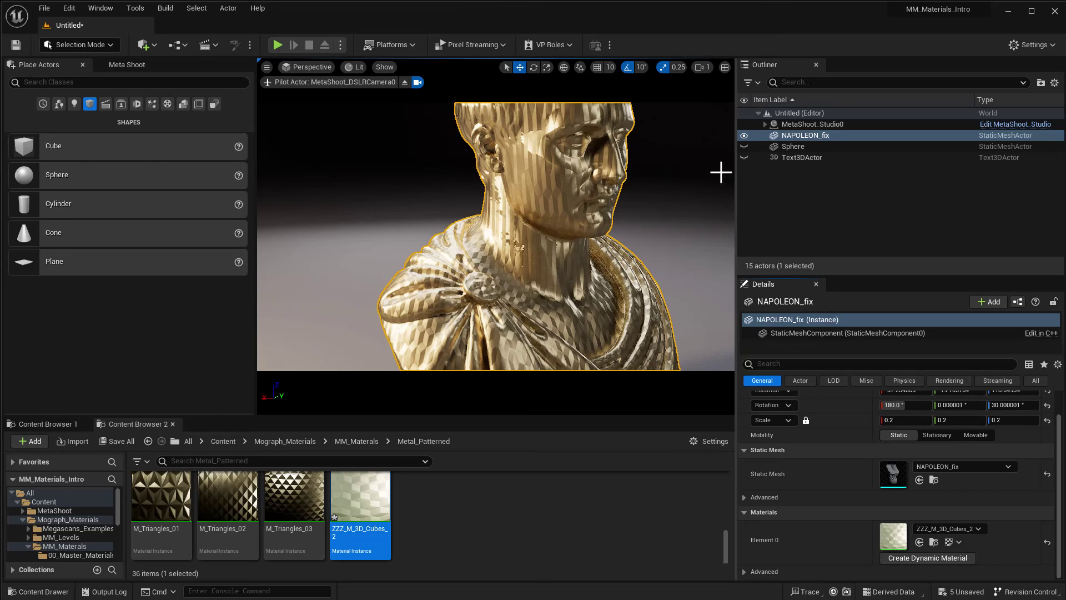
Step: Hide the NAPOLEON_fix bust and show the Sphere in the level
{"action": "left_click", "coordinate": [744, 136]}
{"action": "left_click", "coordinate": [744, 147]}
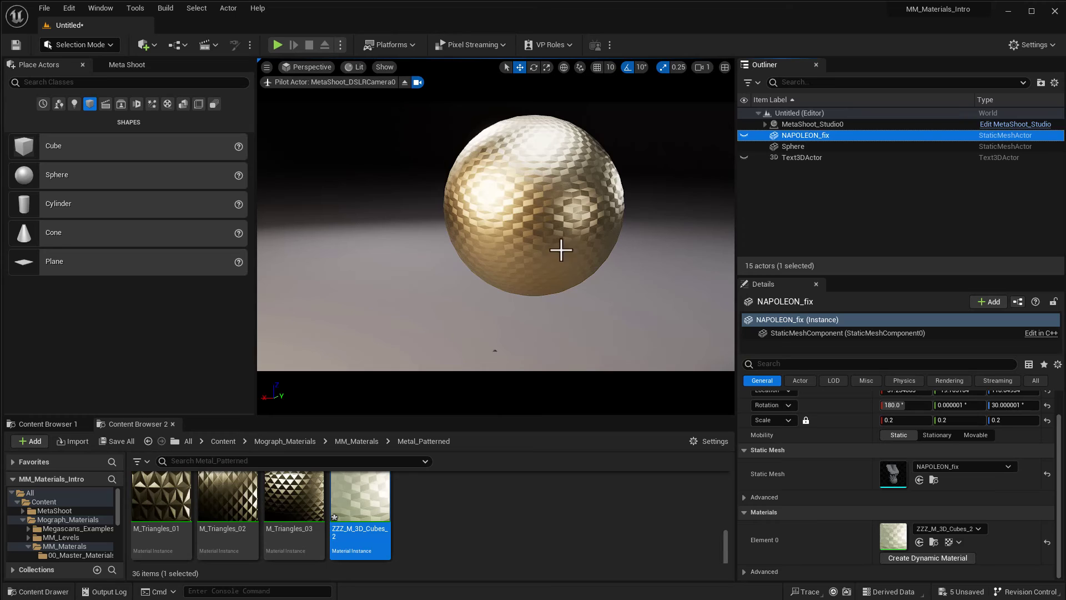
{"action": "right_click_drag", "start_coordinate": [558, 242], "coordinate": [557, 211]}
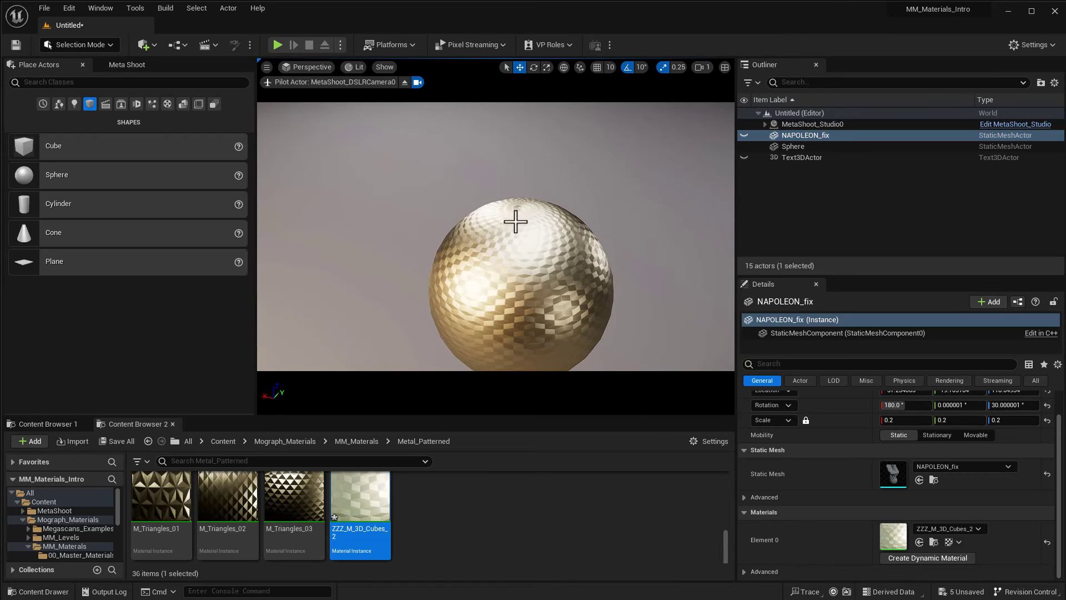
Step: Turn Use Object UVs off in ZZZ_M_3D_Cubes_2 and view the sphere's triplanar cubes from above
{"action": "double_click", "coordinate": [367, 492]}
{"action": "left_click", "coordinate": [631, 262]}
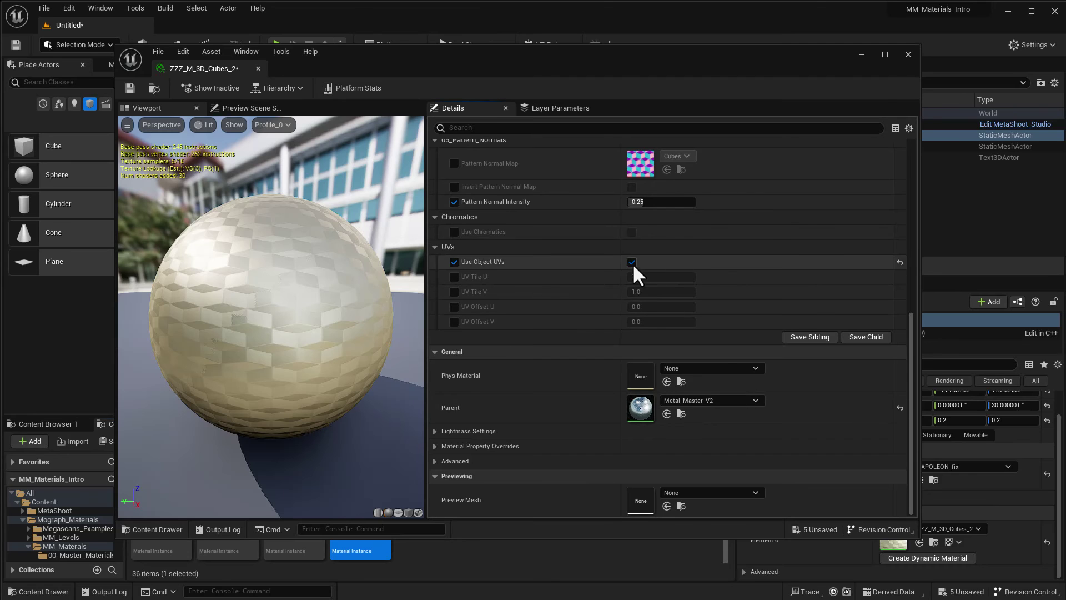
{"action": "left_click", "coordinate": [862, 53]}
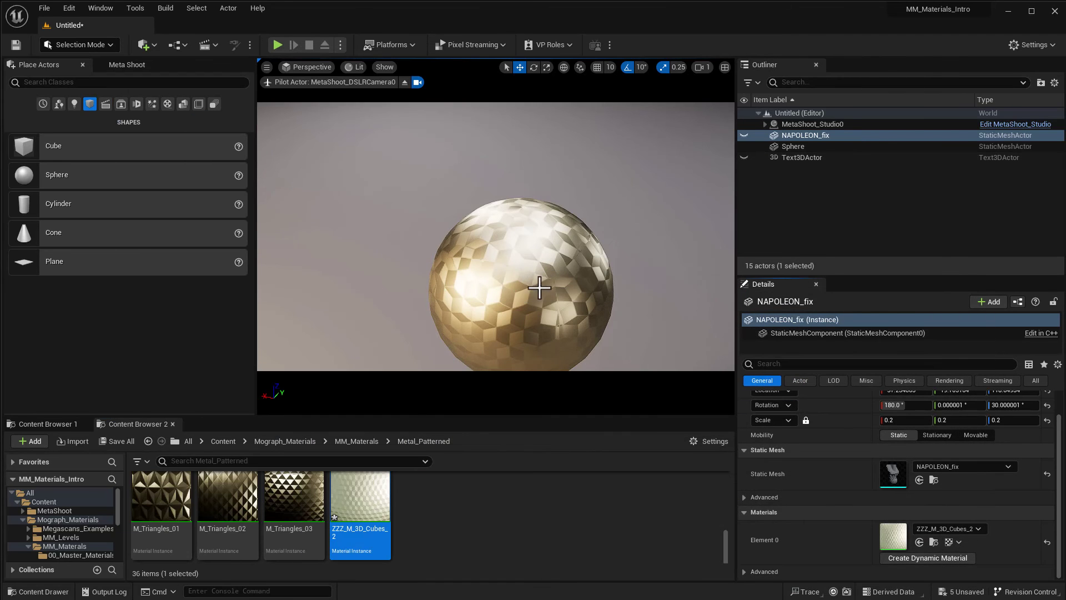
{"action": "right_click_drag", "start_coordinate": [544, 284], "coordinate": [573, 308]}
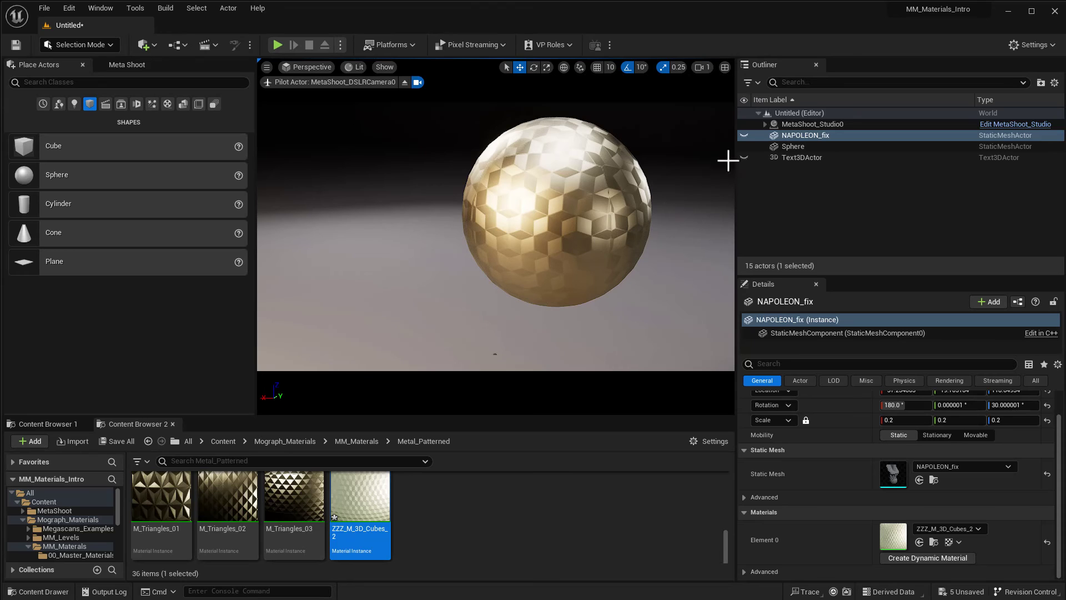
Step: Hide the NAPOLEON_fix bust and the Sphere, leaving only Text3DActor visible
{"action": "left_click", "coordinate": [744, 135]}
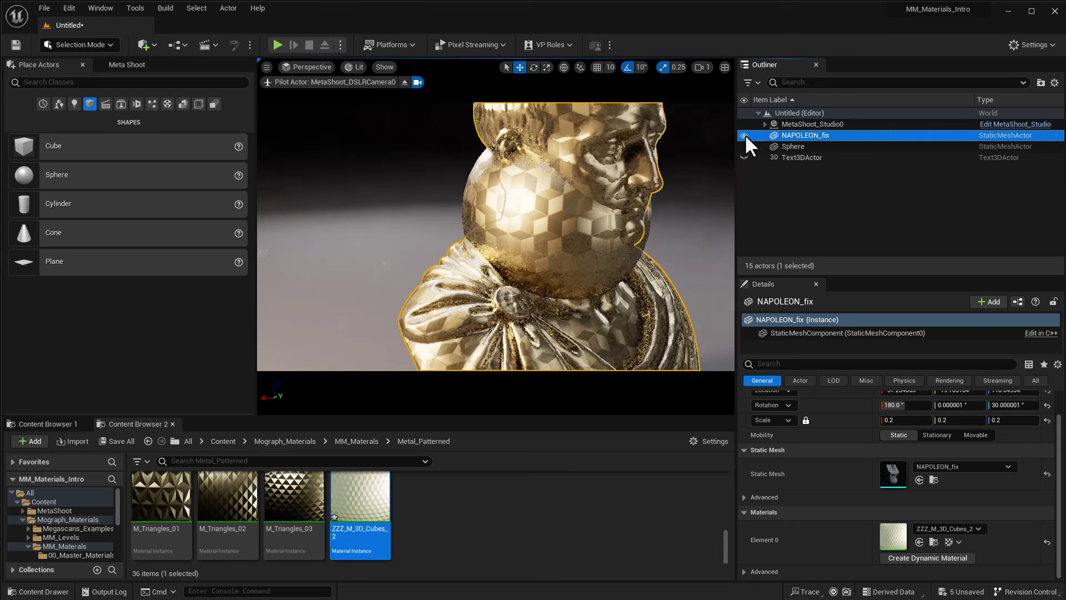
{"action": "left_click", "coordinate": [744, 135]}
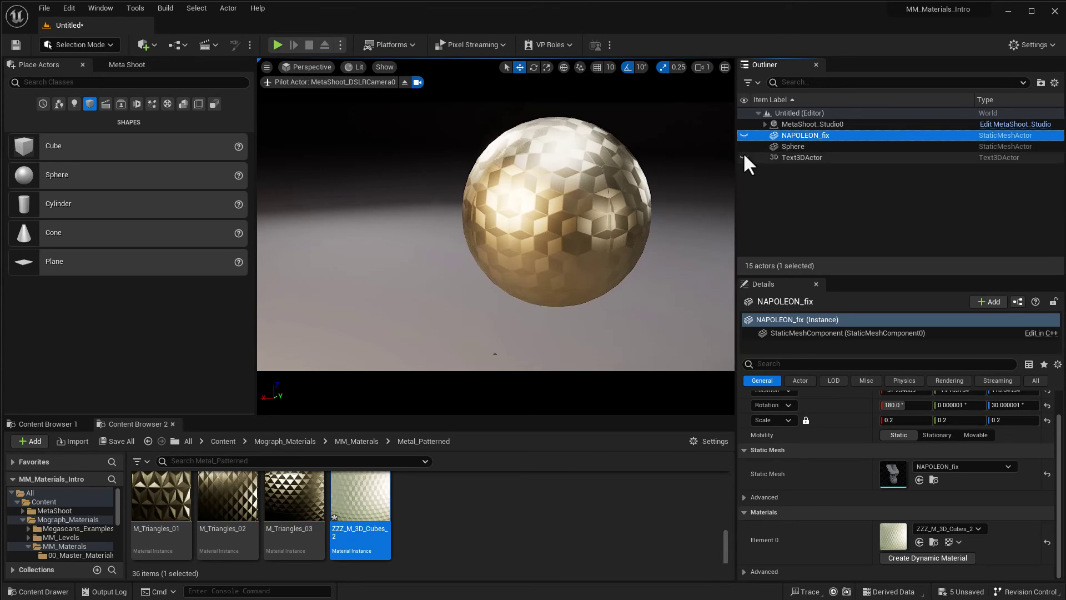
{"action": "left_click", "coordinate": [744, 146]}
{"action": "left_click", "coordinate": [744, 157]}
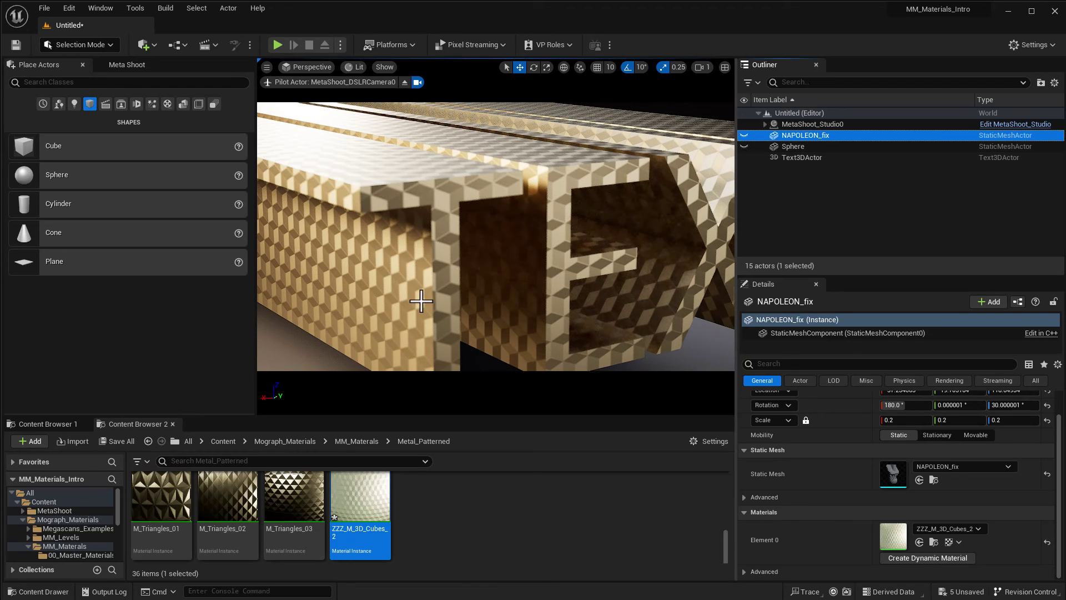
Step: Check the text with Use Object UVs on in ZZZ_M_3D_Cubes_2, then turn it back off
{"action": "double_click", "coordinate": [370, 494]}
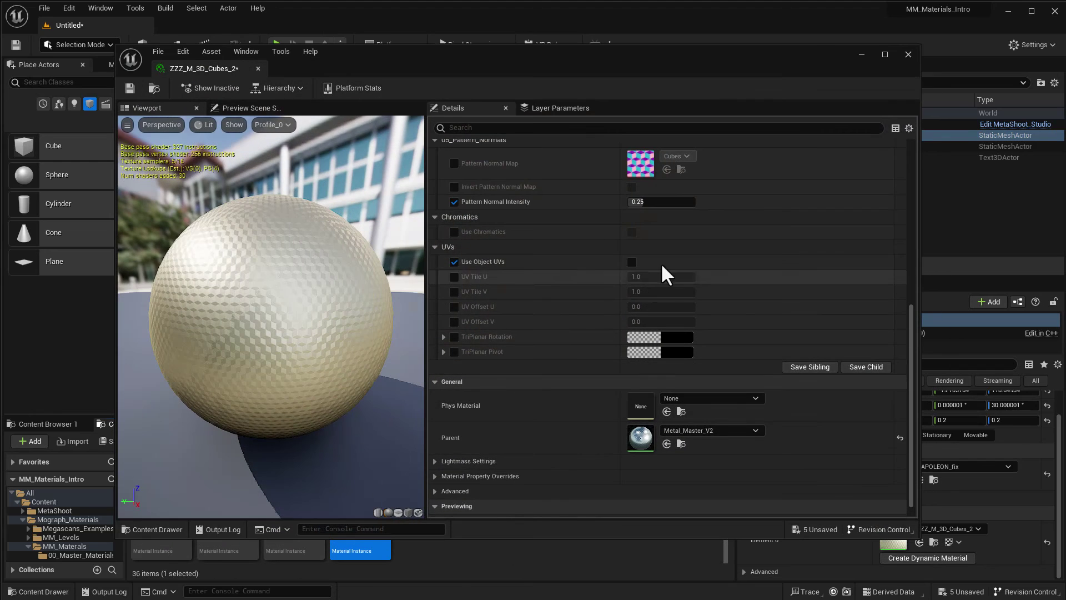
{"action": "left_click", "coordinate": [631, 261]}
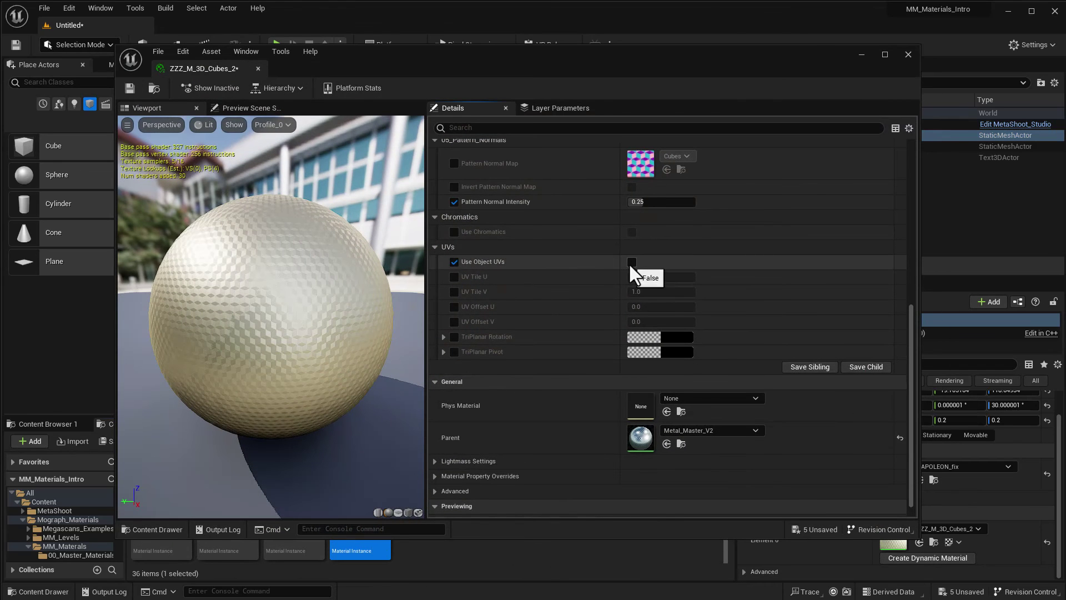
{"action": "left_click", "coordinate": [862, 54]}
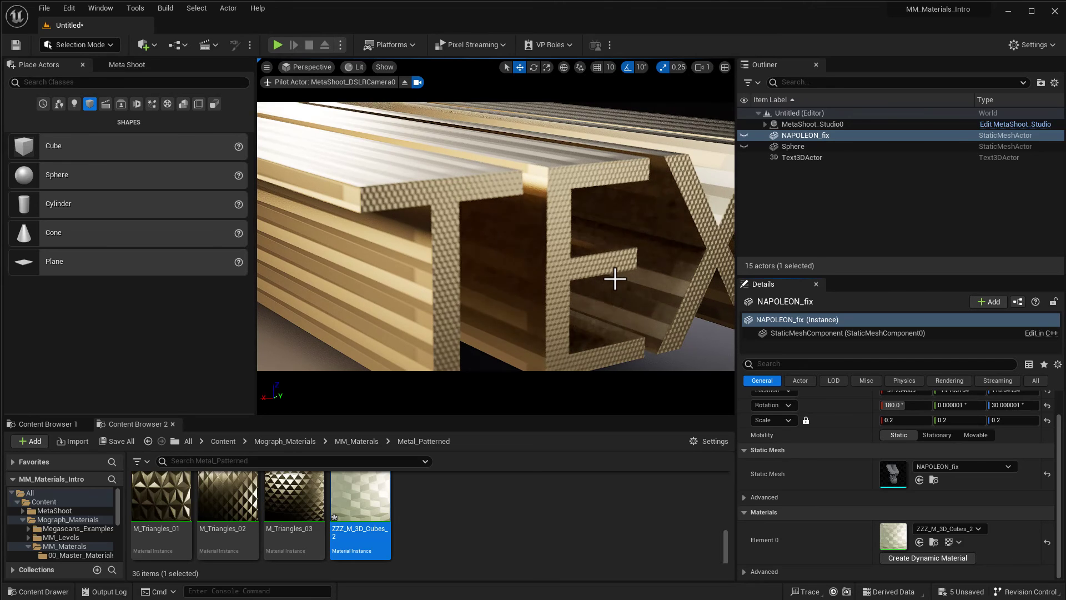
{"action": "key", "text": "ctrl+e"}
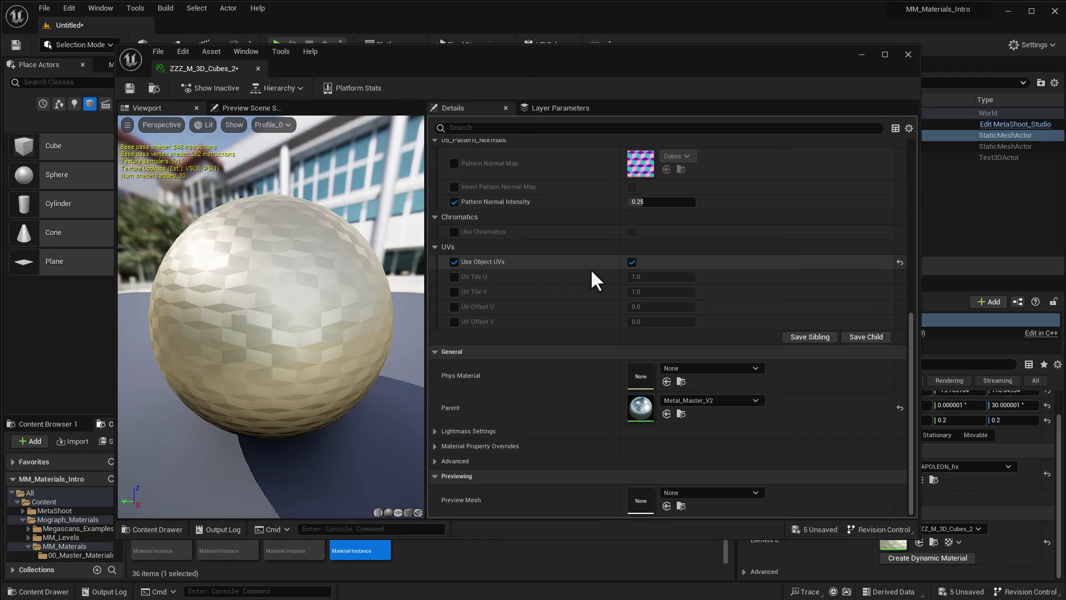
{"action": "left_click", "coordinate": [631, 261]}
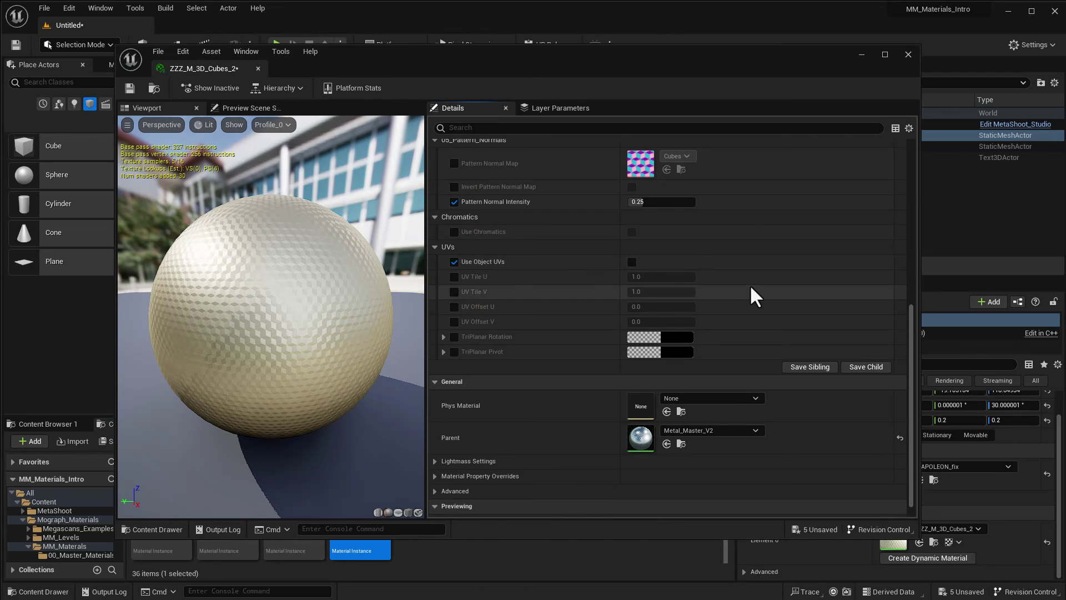